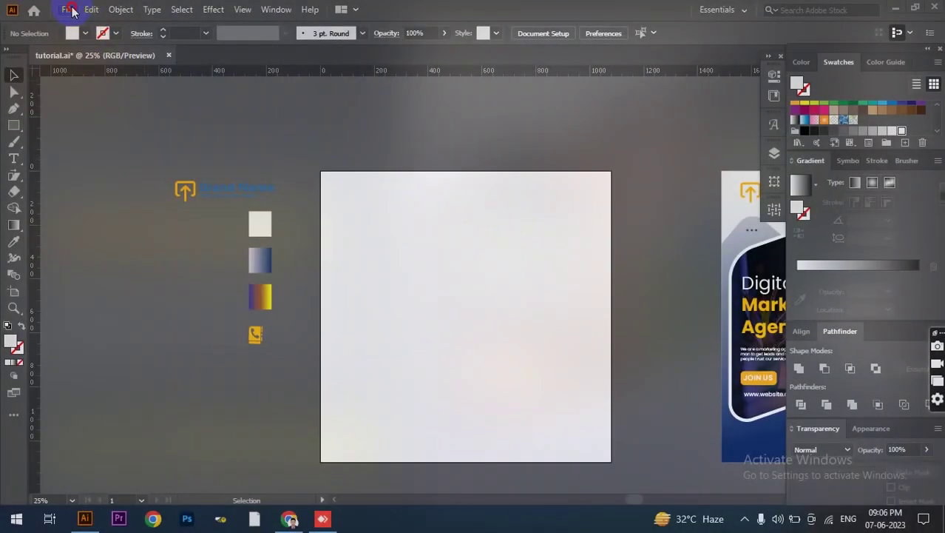
- Create a new 1080 × 1080 px RGB document (Untitled-7)
left_click(68, 9)
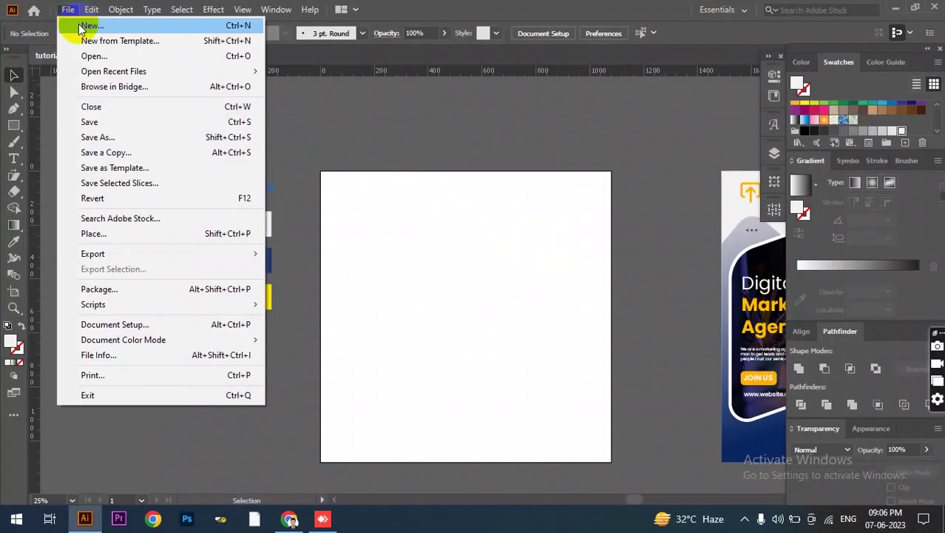
left_click(392, 126)
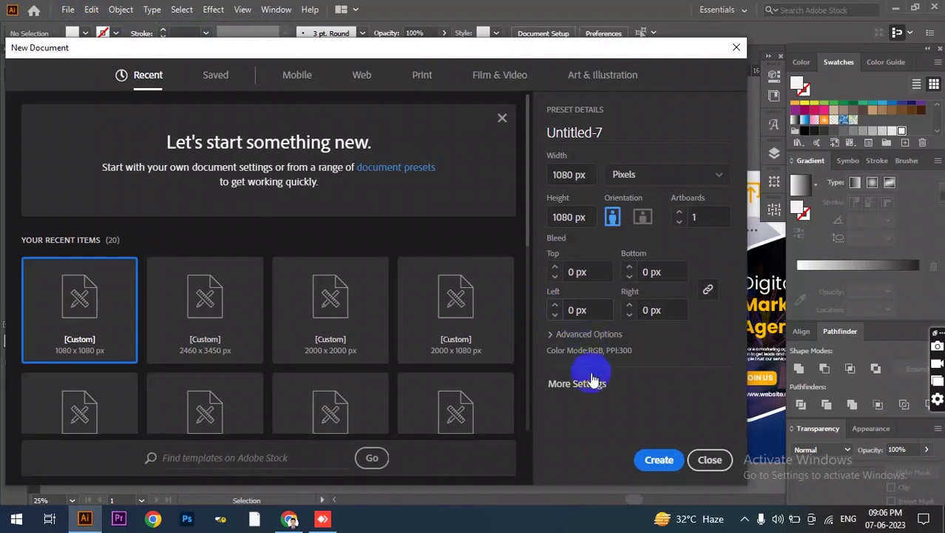
left_click(591, 382)
left_click(416, 218)
left_click(411, 240)
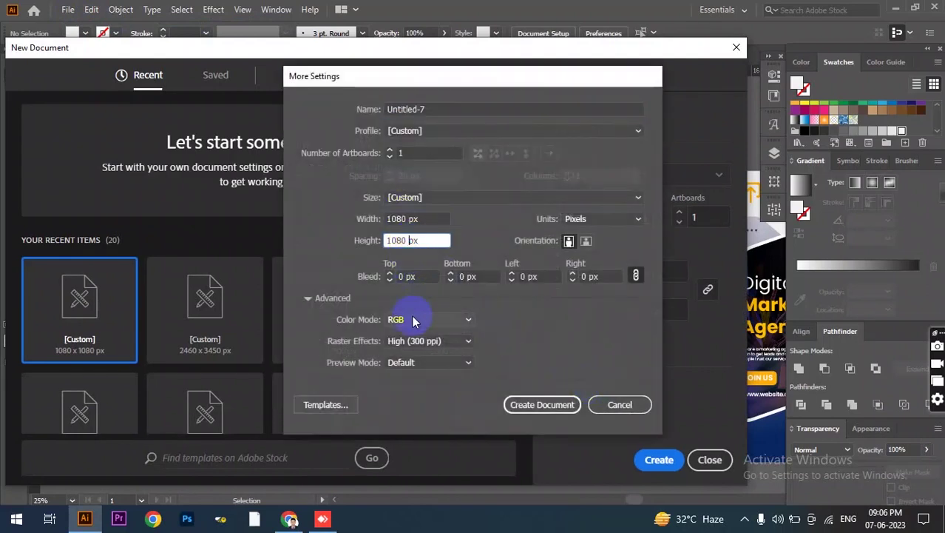
left_click(521, 404)
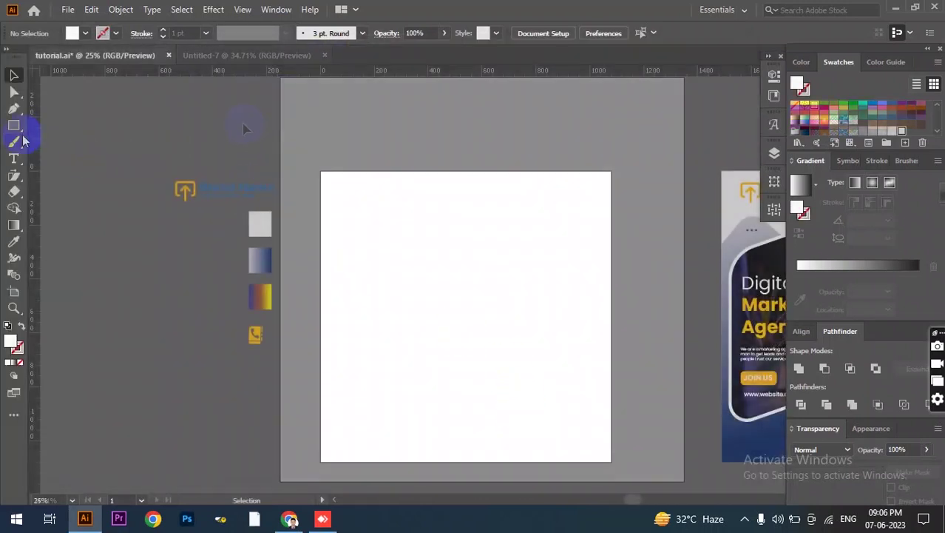
- Draw a 1080 × 1080 px square, centre it on the artboard and give it a fill colour
left_click(16, 127)
left_click(396, 272)
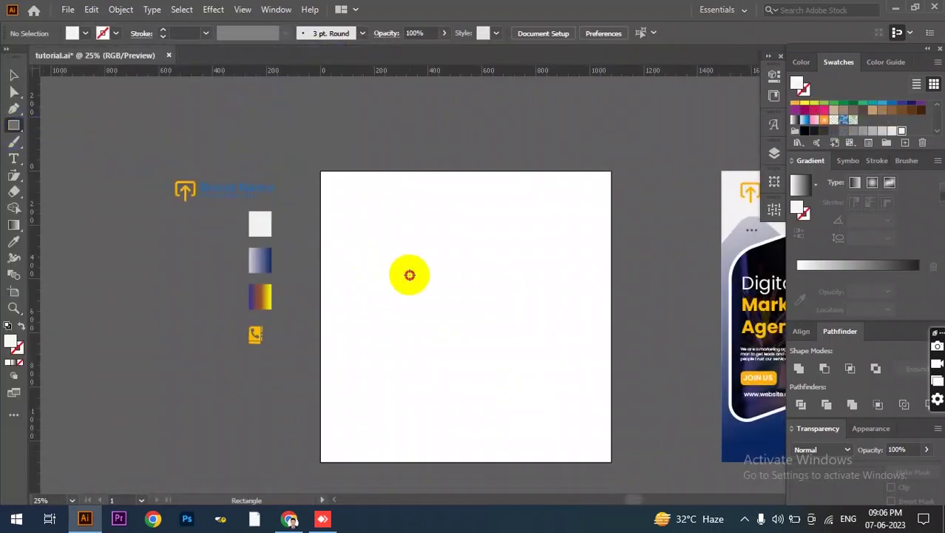
type("1080")
key("Tab")
type("10")
key("Return")
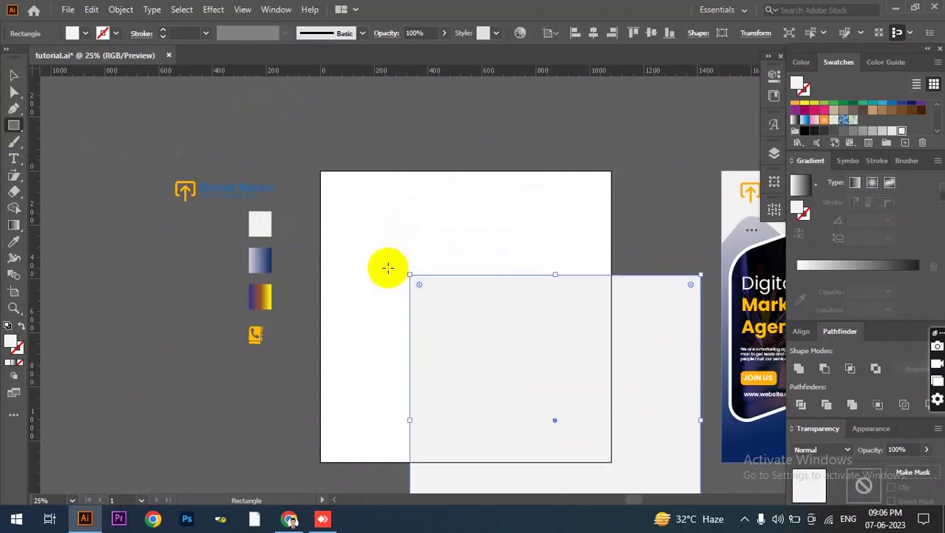
left_click(593, 34)
left_click(651, 34)
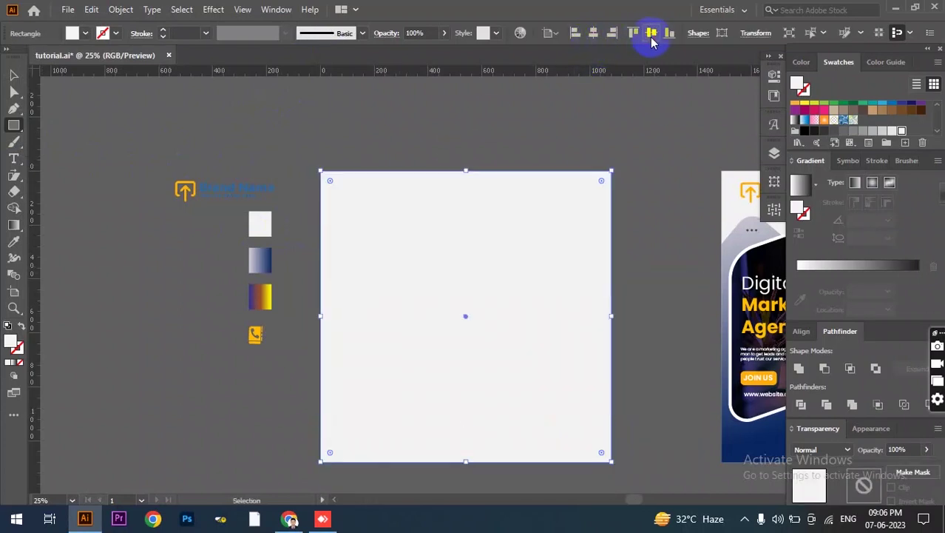
left_click(15, 241)
left_click(14, 76)
- Paste a copy of the square in front and shorten it into a middle band
left_click(91, 10)
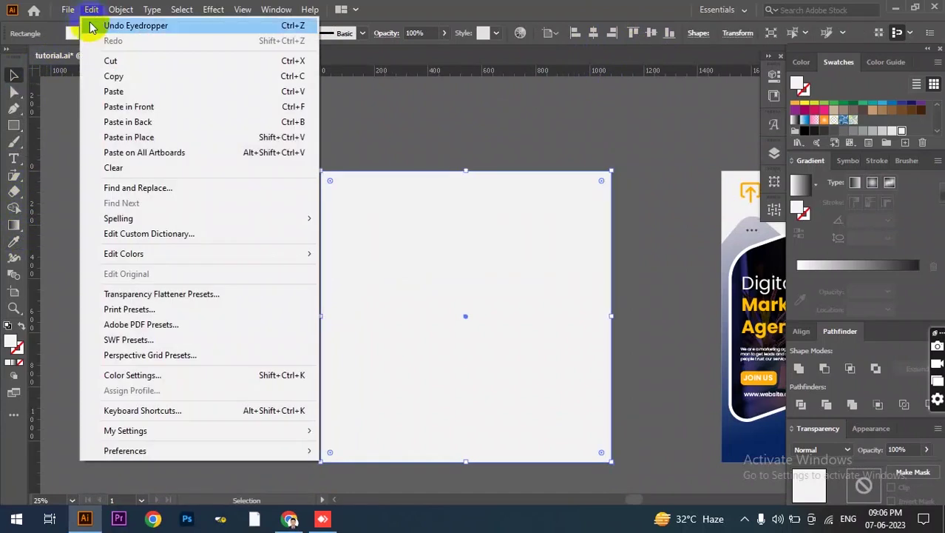
left_click(111, 76)
left_click(91, 10)
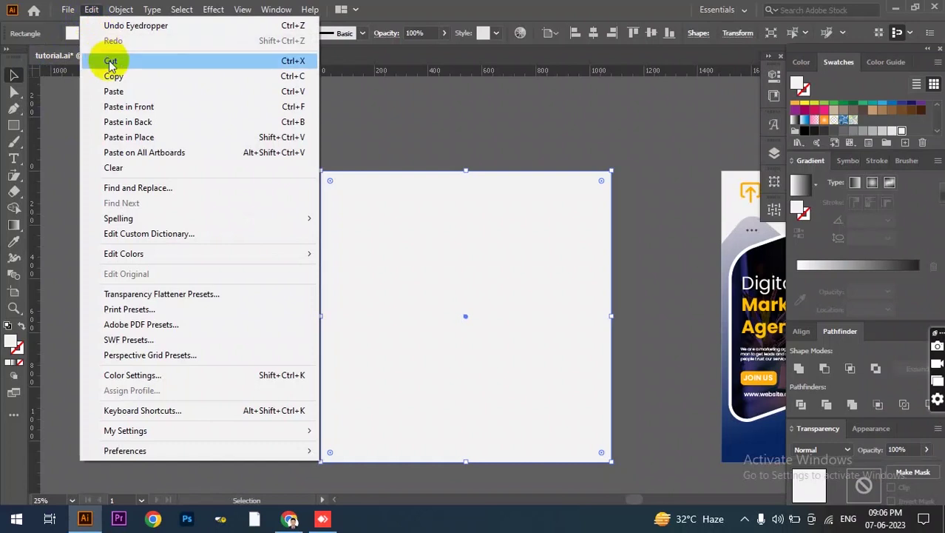
left_click(116, 102)
left_click_drag(465, 171, 465, 208)
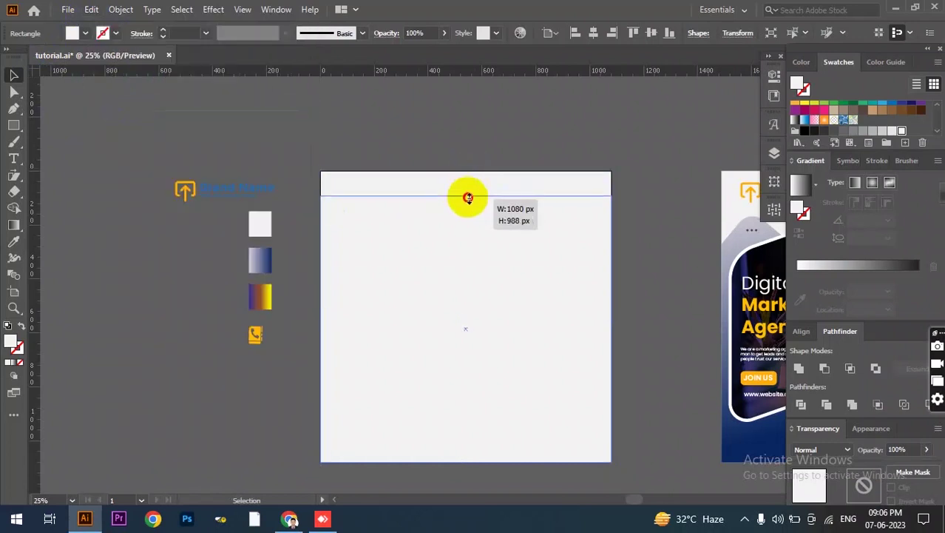
left_click_drag(465, 463, 467, 381)
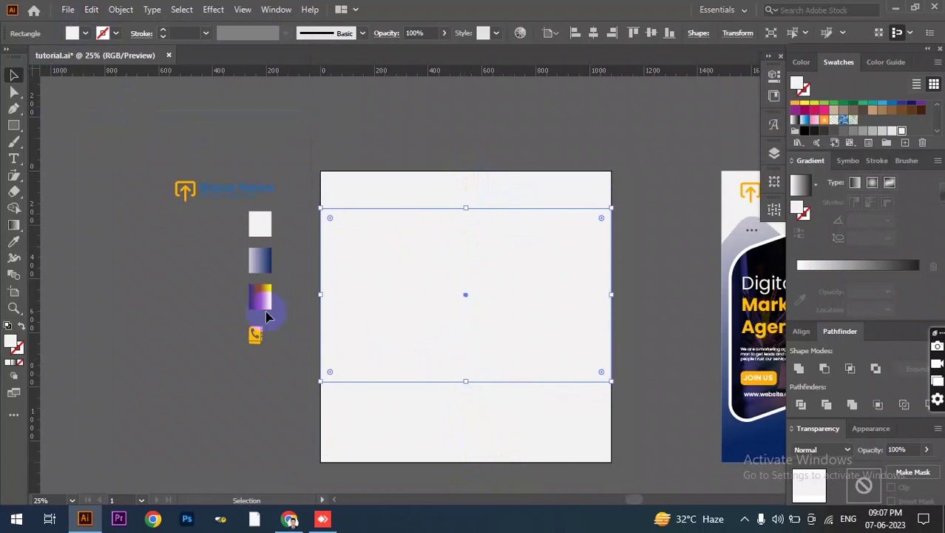
- Fill the middle band with cyan and shear it into a rising parallelogram
left_click(87, 35)
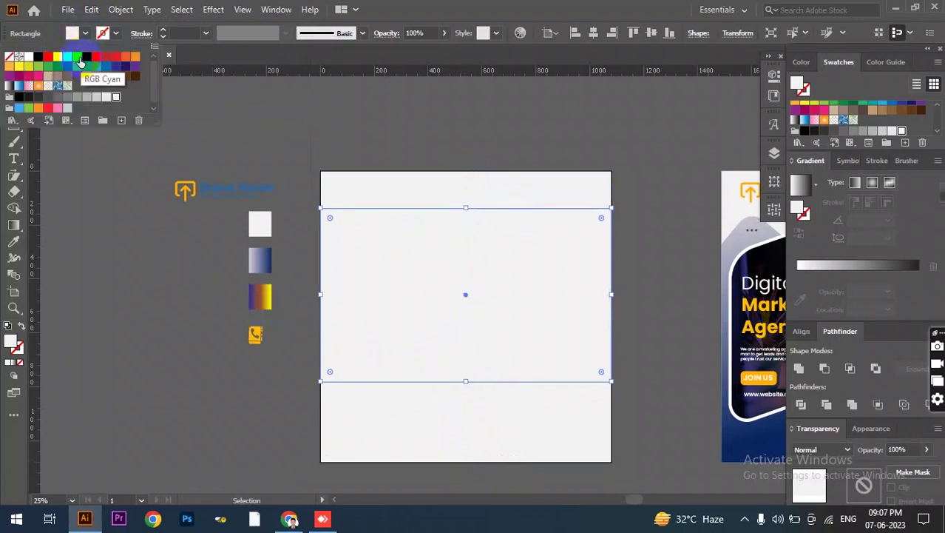
left_click(78, 59)
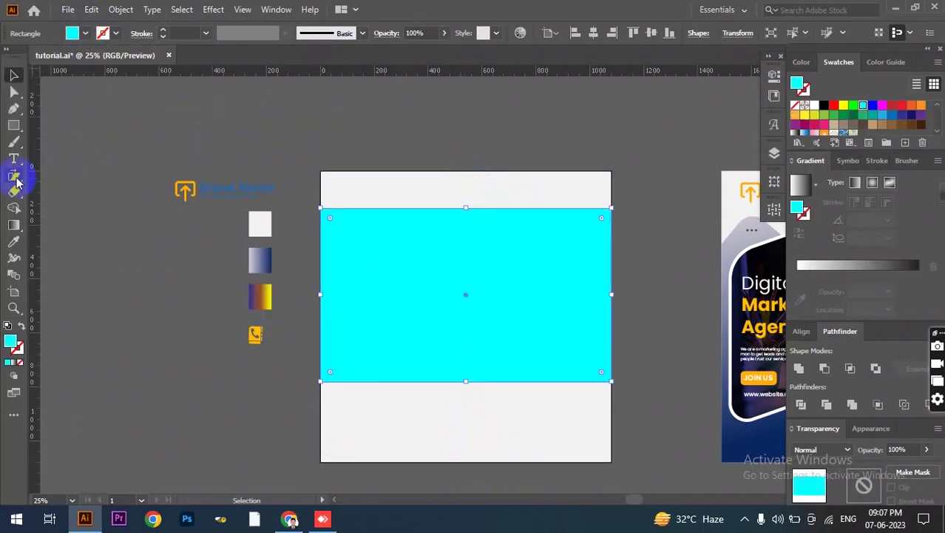
left_click_drag(16, 181, 67, 219)
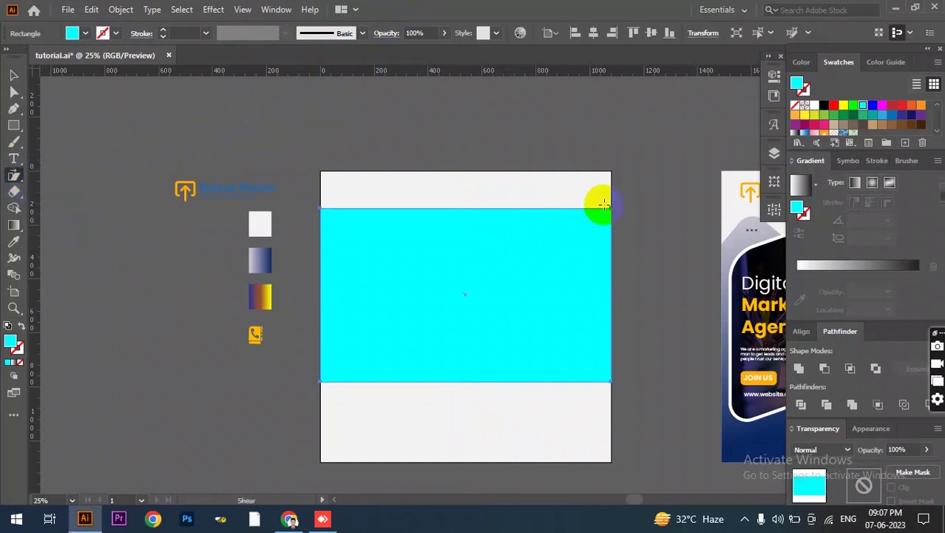
left_click_drag(605, 208, 612, 152)
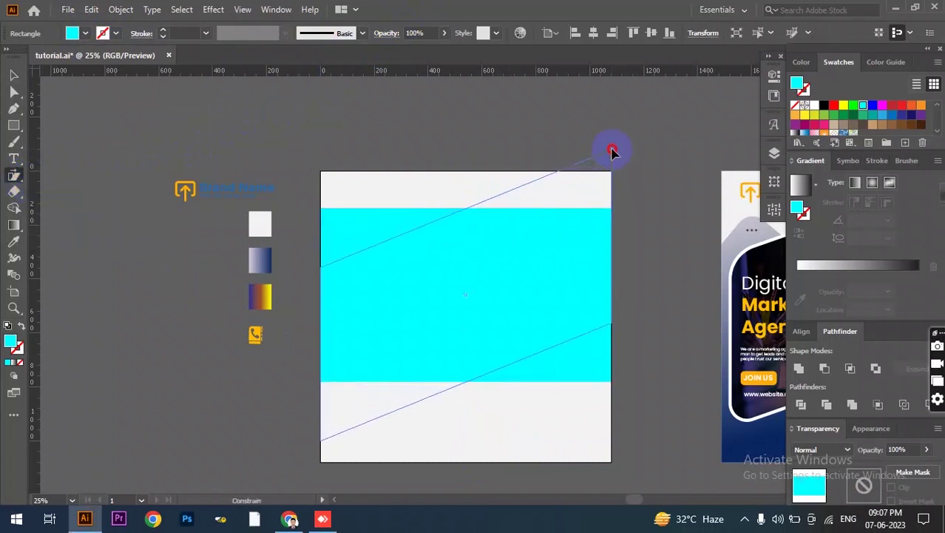
left_click_drag(612, 150, 611, 152)
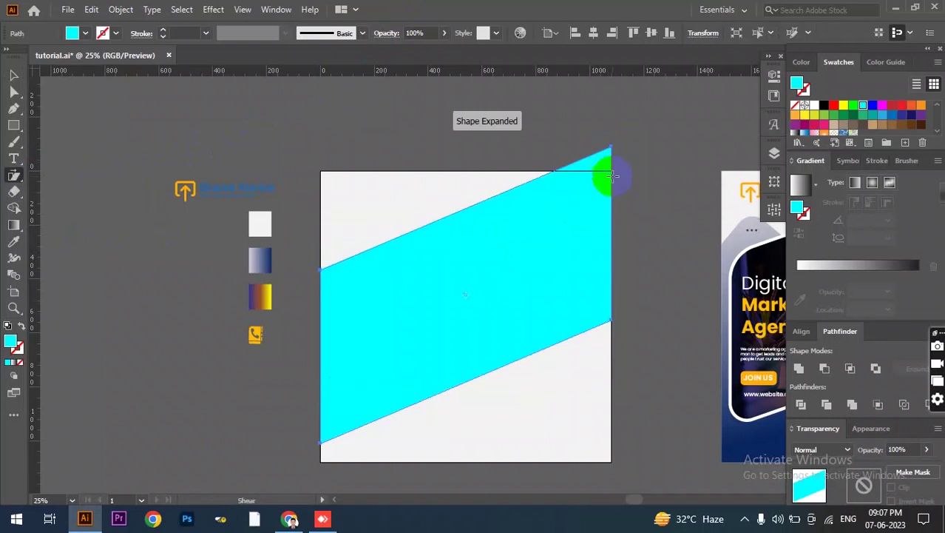
- Narrow the parallelogram from both sides and centre it horizontally on the artboard
left_click(13, 75)
left_click_drag(611, 294, 600, 293)
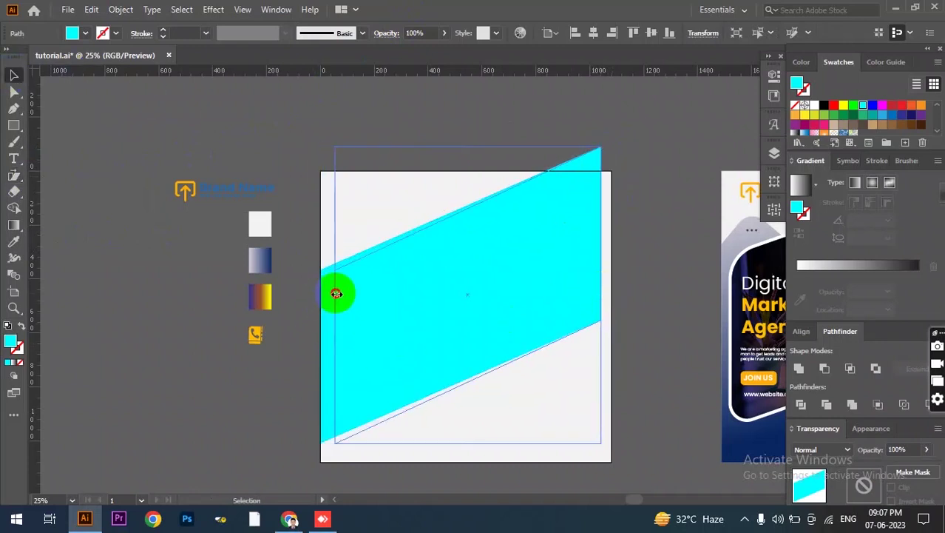
left_click_drag(320, 294, 334, 294)
left_click(592, 31)
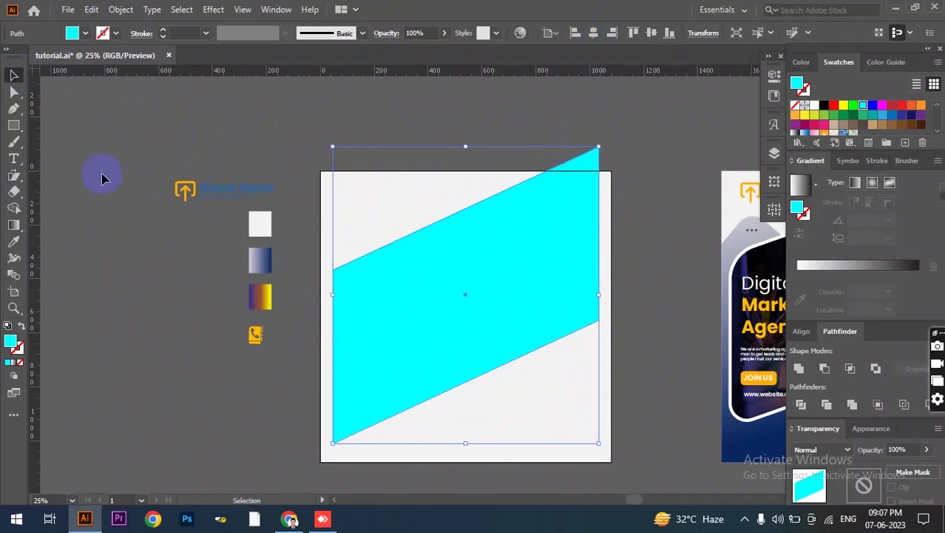
- Round all four corners of the cyan stripe with its live corner widgets, then reselect it
left_click(14, 91)
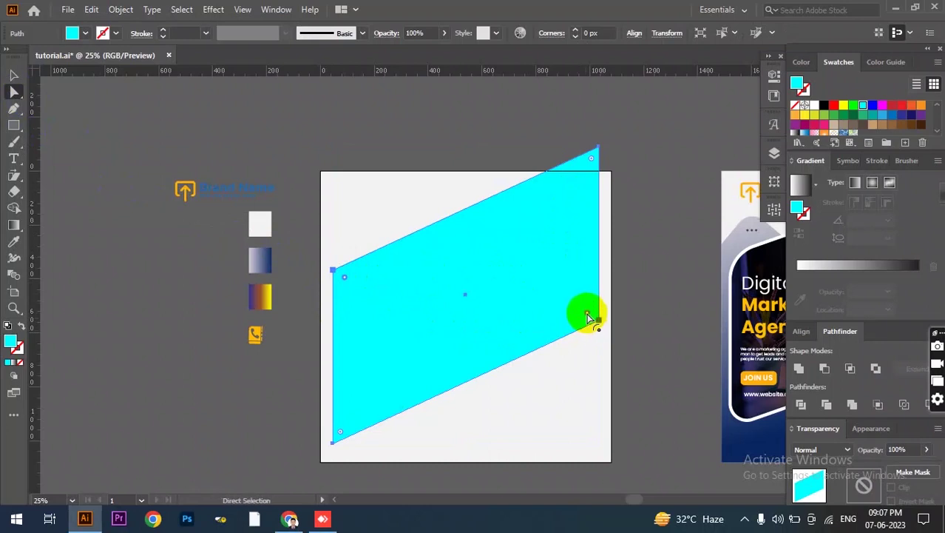
left_click_drag(572, 309, 570, 306)
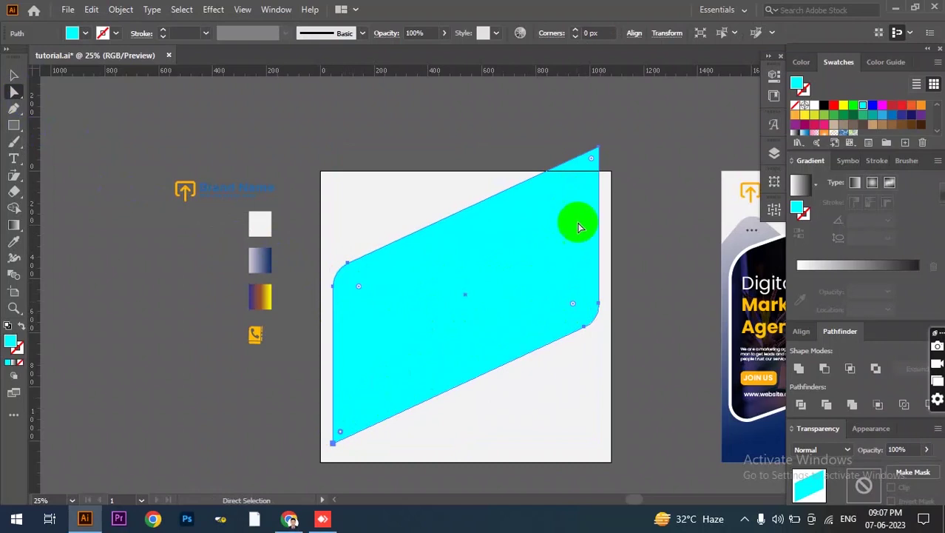
mouse_move(585, 169)
left_mouse_down()
mouse_move(578, 188)
mouse_move(581, 176)
left_mouse_up()
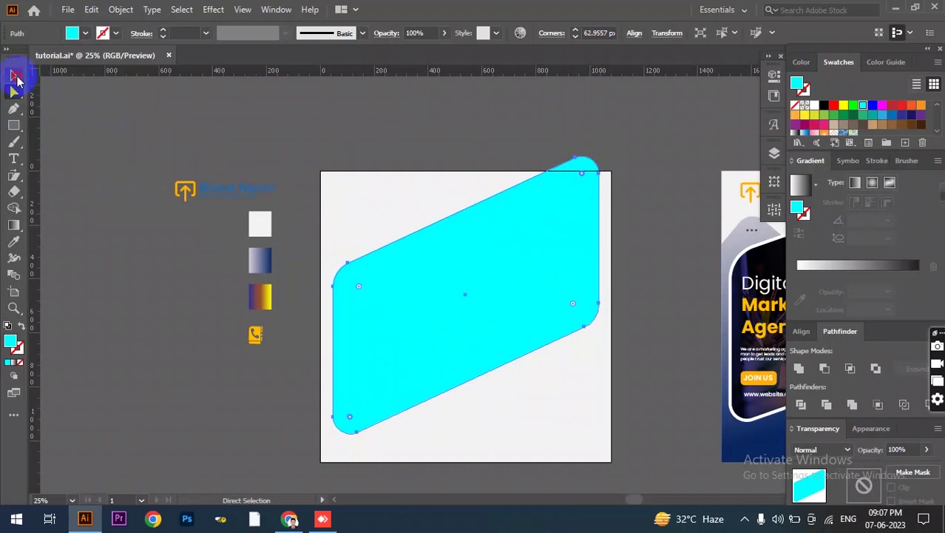
left_click(16, 78)
left_click(366, 205)
left_click(397, 259)
left_click(120, 9)
mouse_move(171, 335)
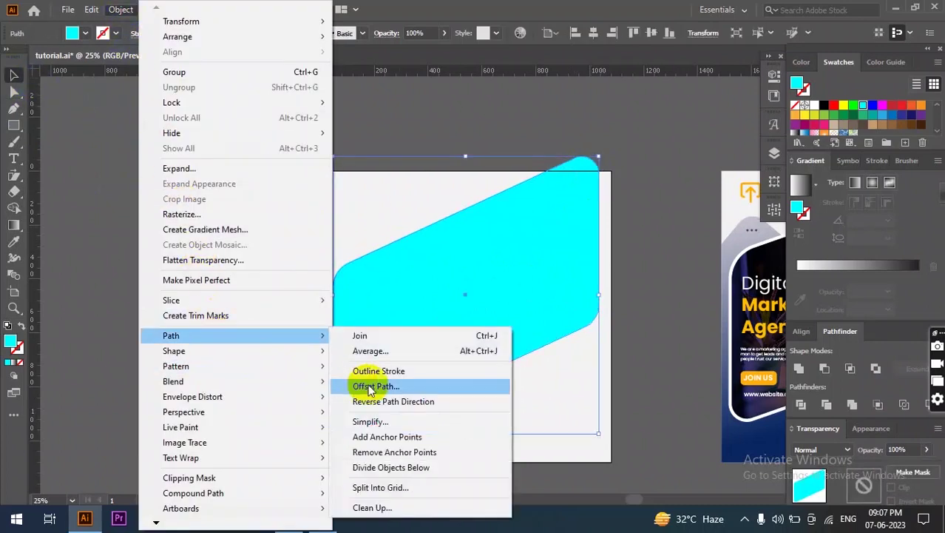
- Add an offset path copy around the cyan stripe and fill it white as a border
left_click(370, 387)
key("Down")
key("Down")
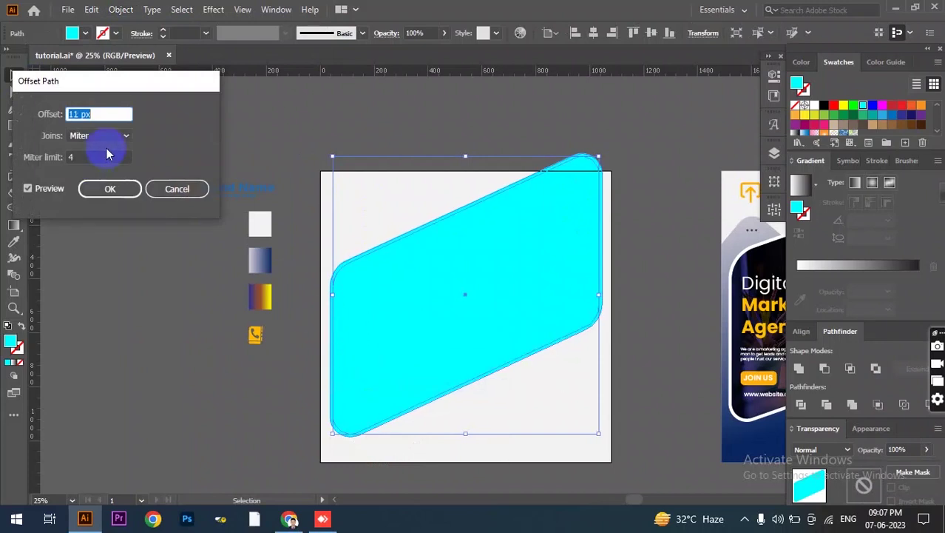
left_click(101, 190)
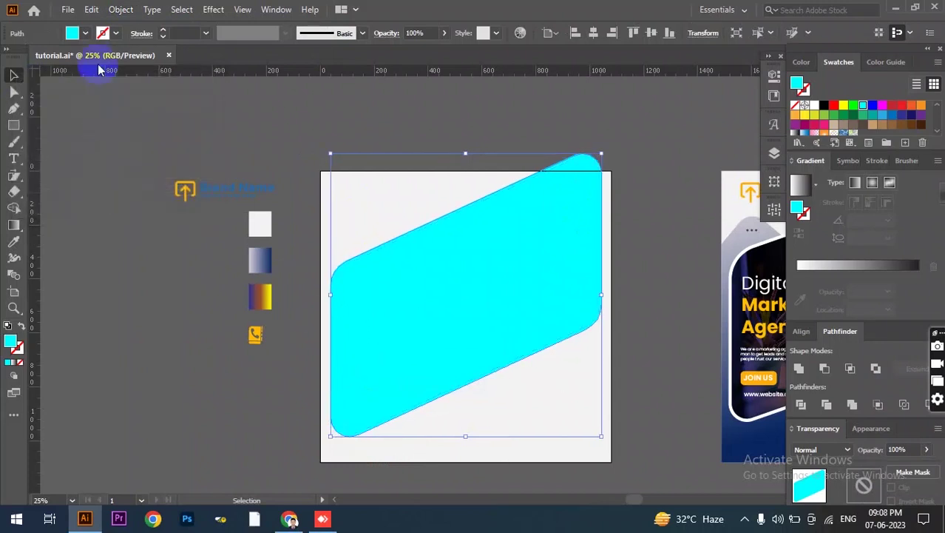
left_click(86, 32)
left_click(29, 57)
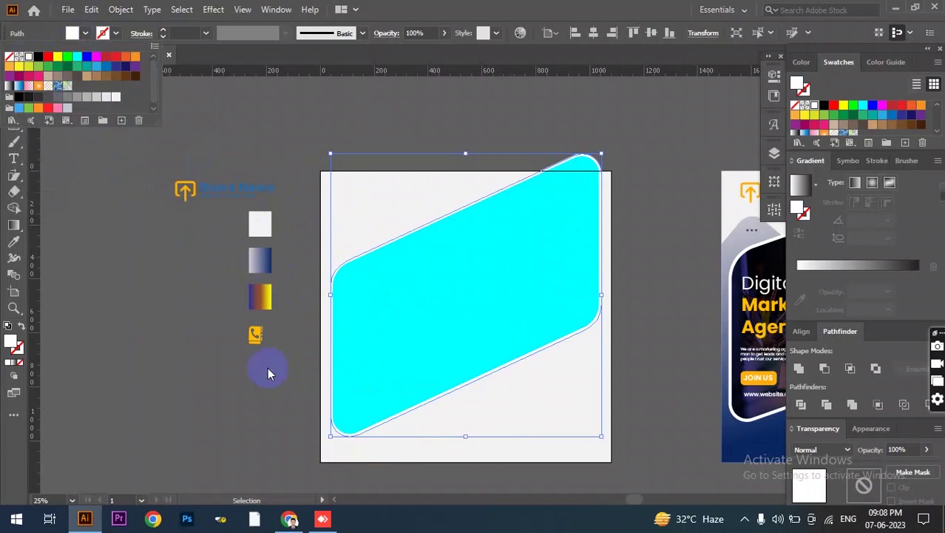
left_click(433, 324)
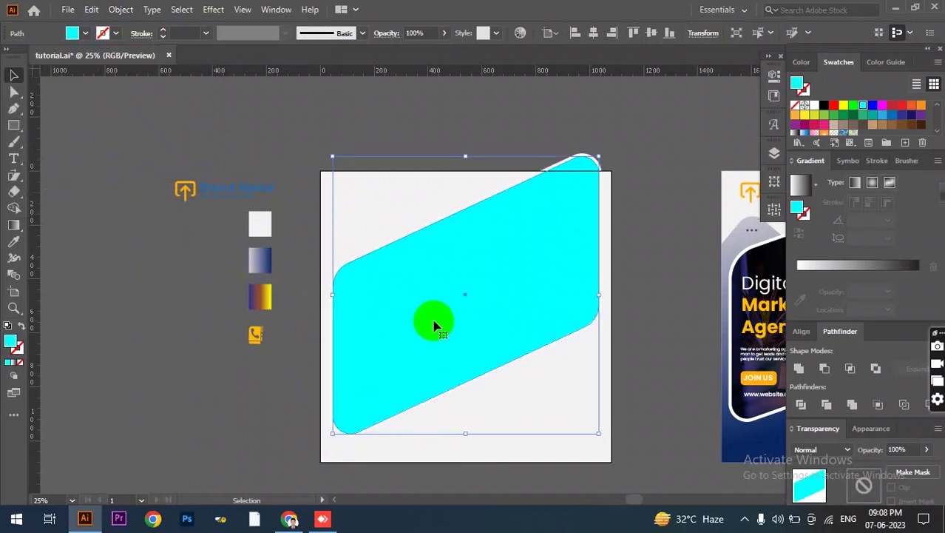
left_click(501, 126)
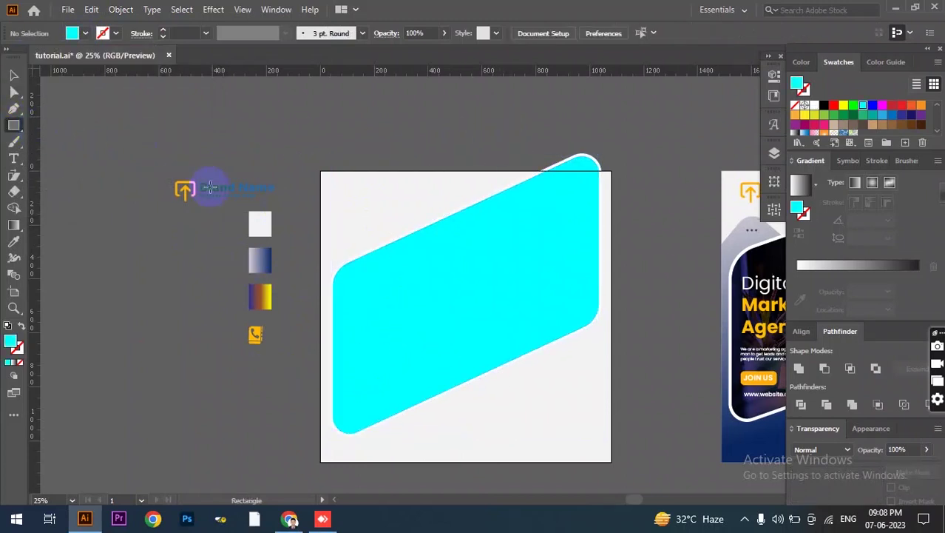
- Draw a blue rectangle across the artboard and rotate it about 30 degrees
mouse_move(317, 219)
left_mouse_down()
mouse_move(455, 394)
mouse_move(610, 393)
left_mouse_up()
left_click(86, 34)
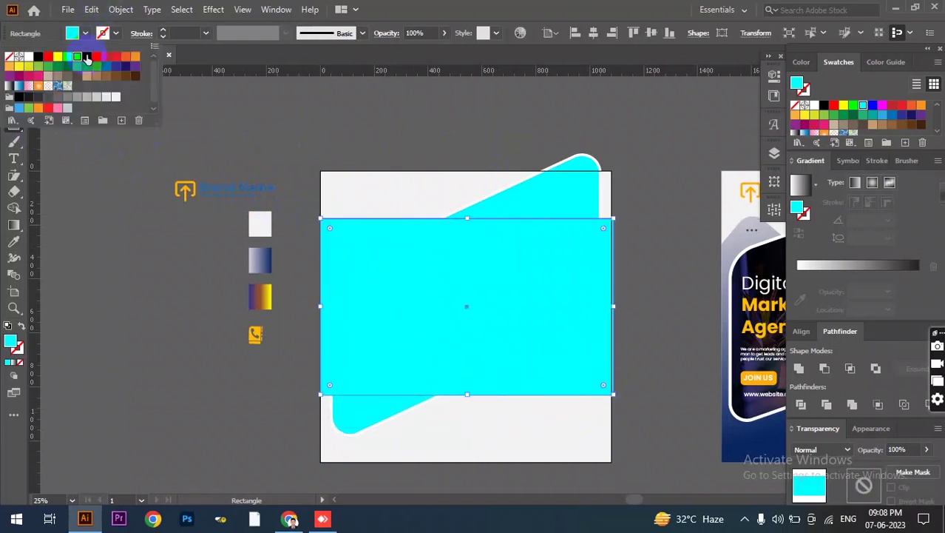
left_click(88, 58)
left_click(464, 77)
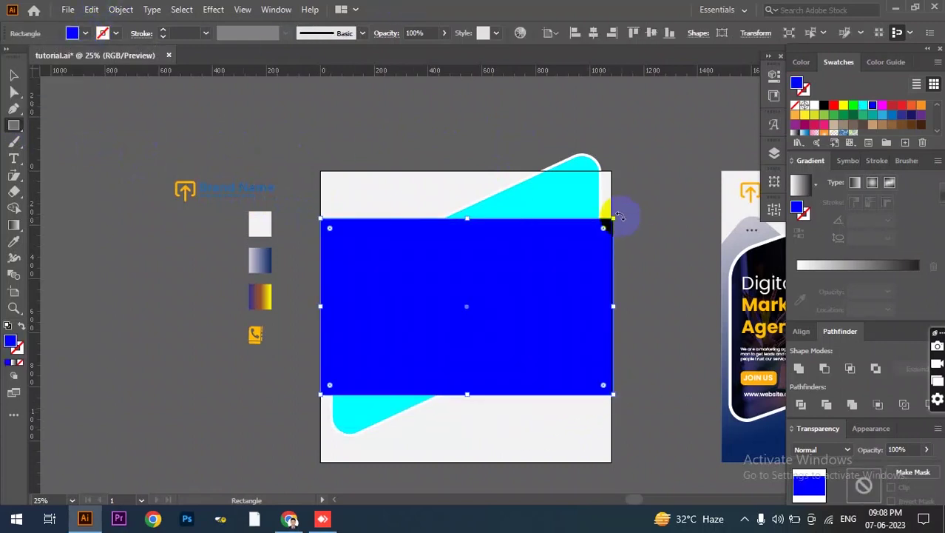
left_click_drag(620, 216, 600, 308)
scroll(599, 315, "down", 1)
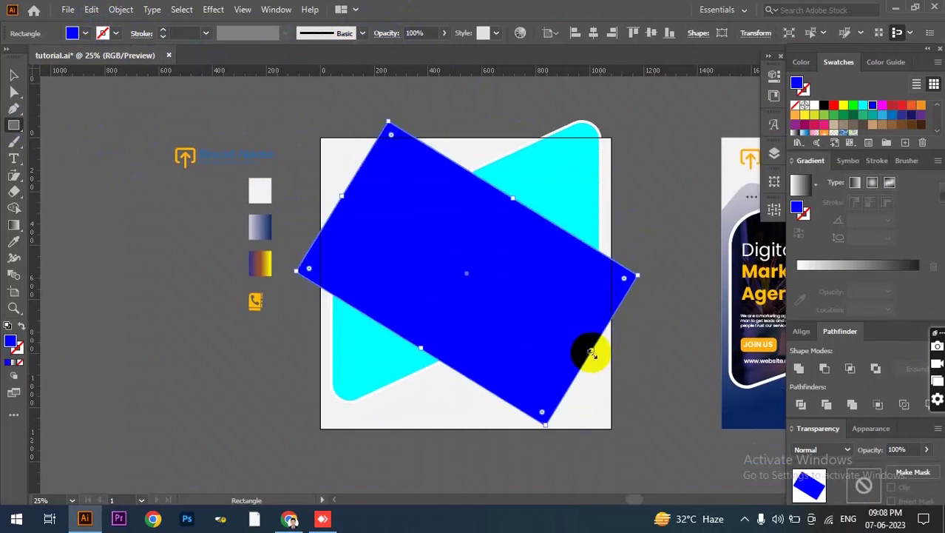
left_click(612, 391)
- Widen the blue rectangle, move it down-left, and set its opacity to 61%
left_click(14, 75)
left_click(500, 280)
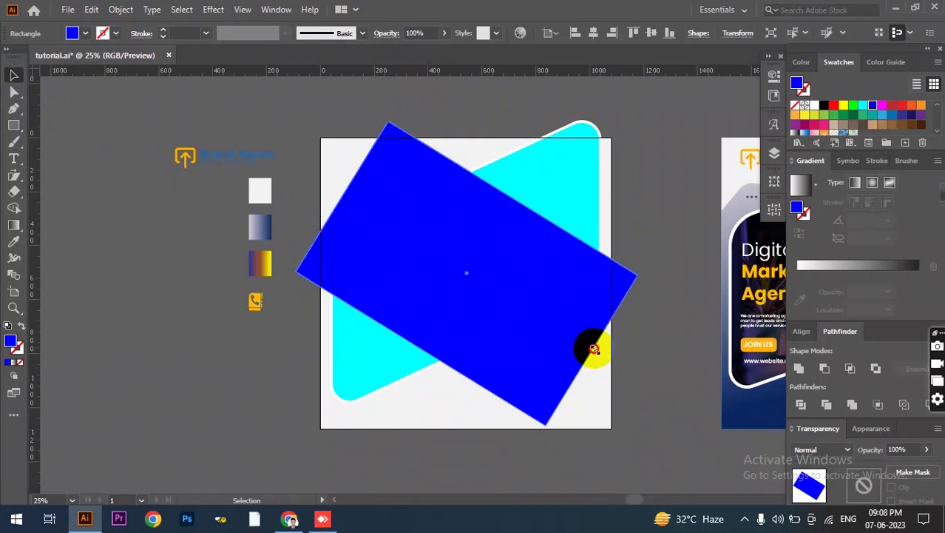
left_click_drag(594, 348, 657, 391)
left_click_drag(468, 311, 451, 325)
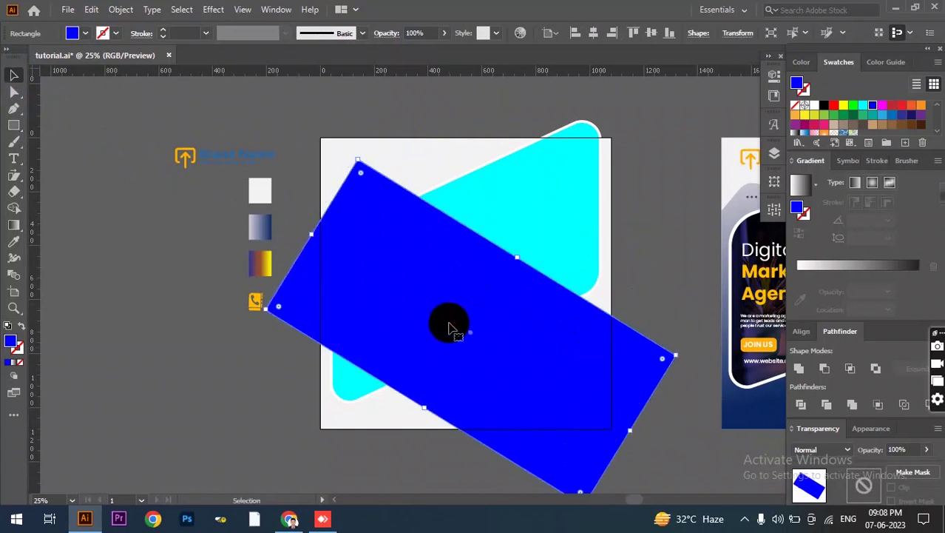
left_click(444, 33)
left_click_drag(430, 50, 412, 50)
- Fine-tune the blue rectangle's rotation, size and position over the lower-left artboard
left_click_drag(406, 279, 387, 300)
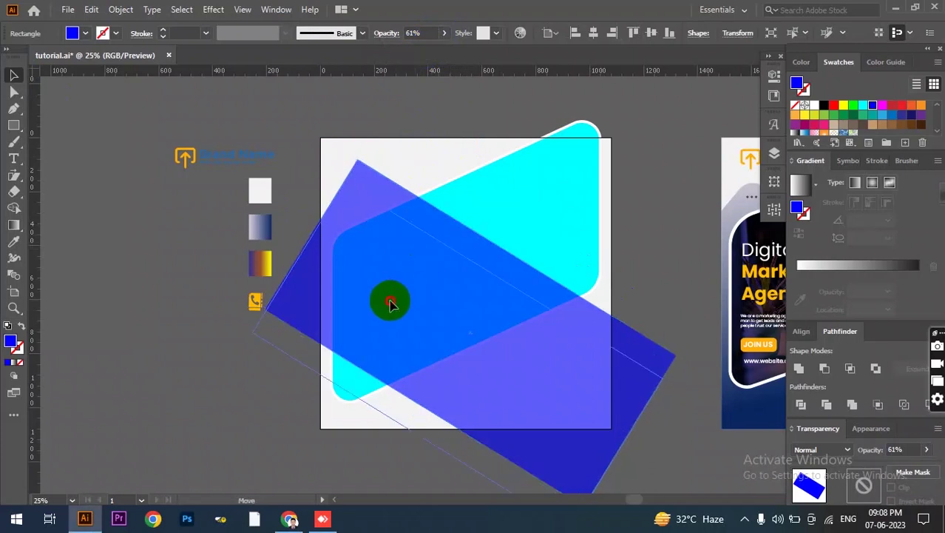
scroll(460, 291, "down", 3)
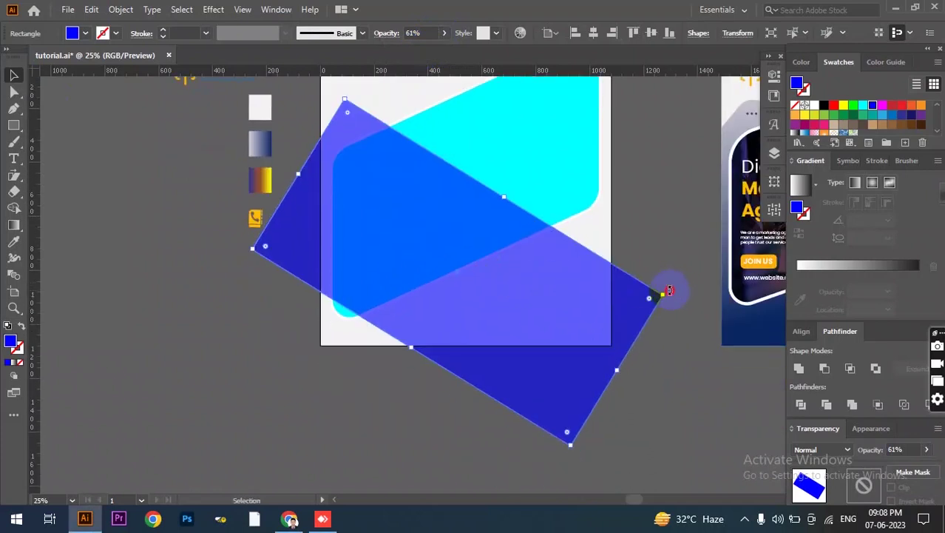
left_click_drag(669, 290, 654, 310)
left_click_drag(512, 309, 476, 359)
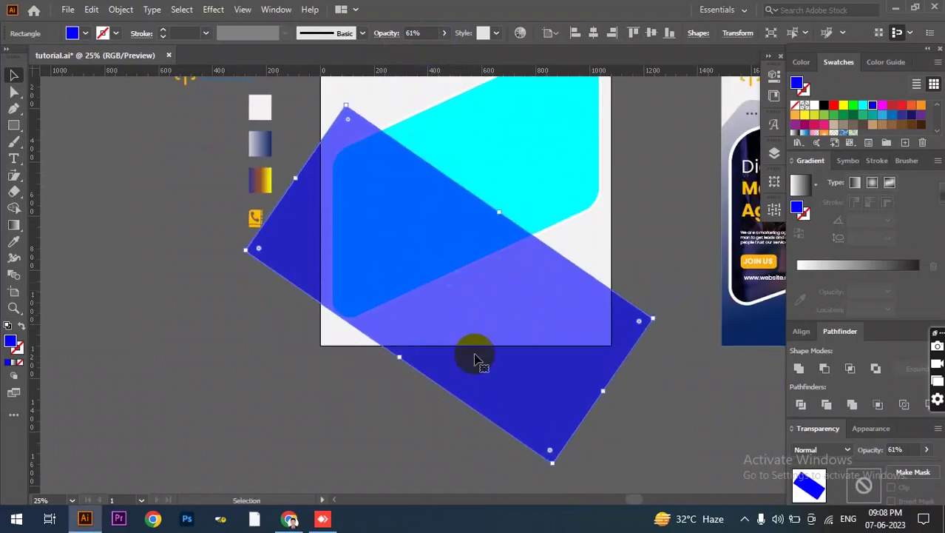
left_click_drag(401, 360, 376, 389)
scroll(458, 331, "up", 1)
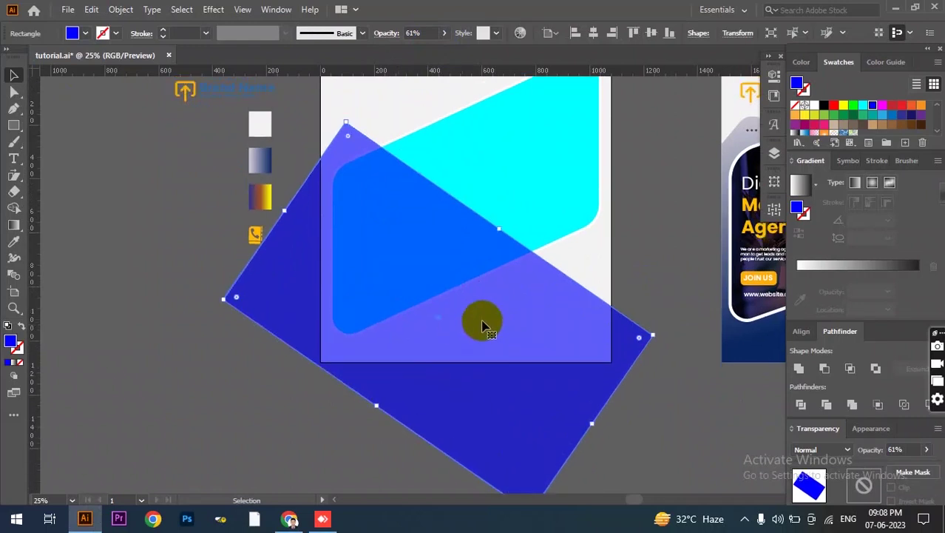
left_click_drag(591, 424, 577, 415)
left_click_drag(552, 332, 548, 330)
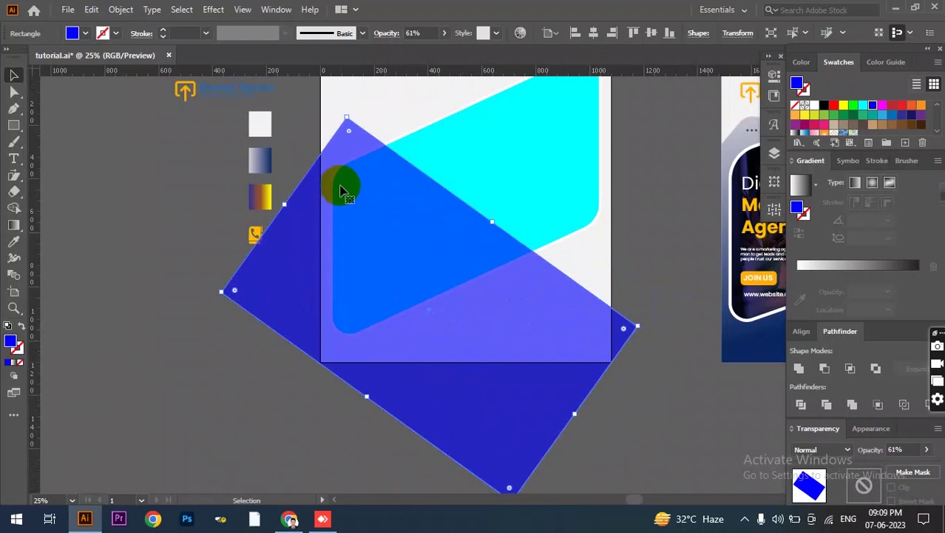
- Round the blue rectangle's corners with a live corner widget and slightly resize it
left_click(13, 91)
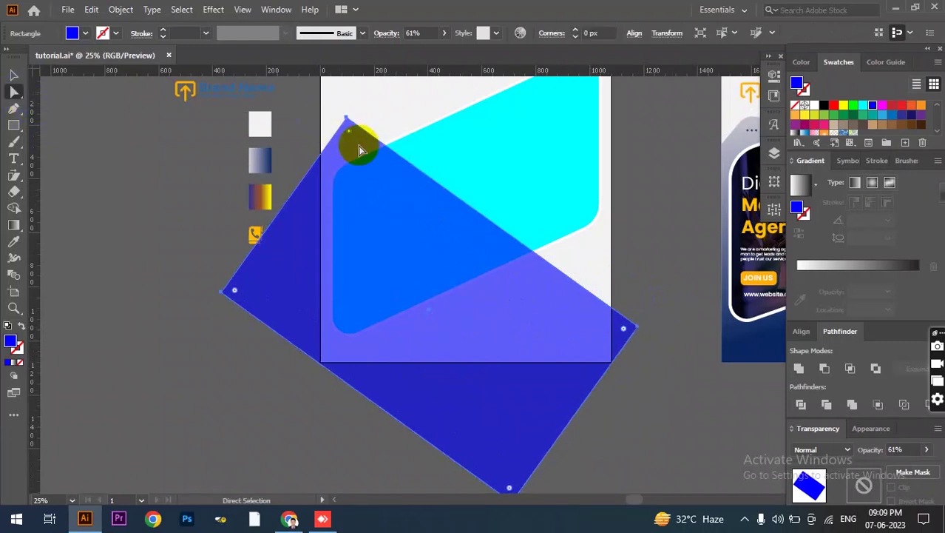
left_click_drag(625, 333, 556, 332)
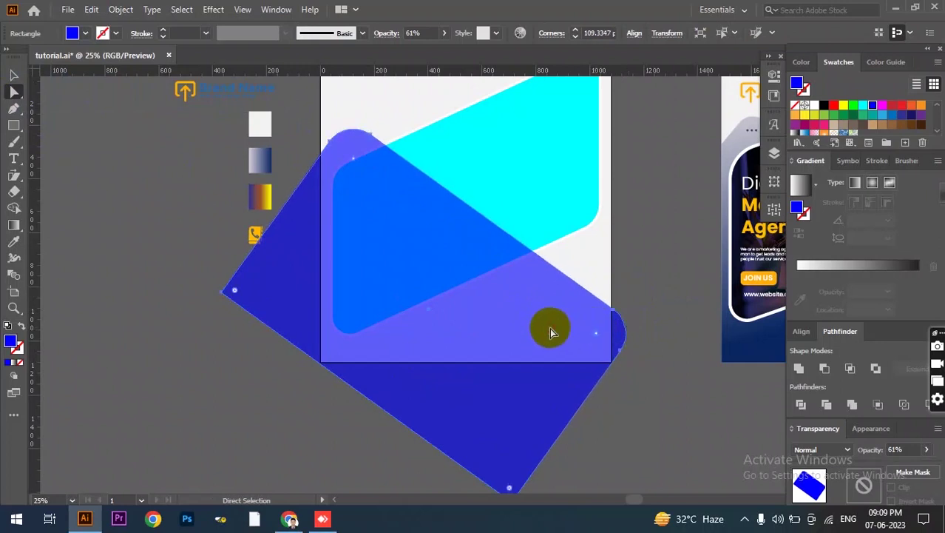
scroll(549, 332, "up", 1)
left_click(13, 75)
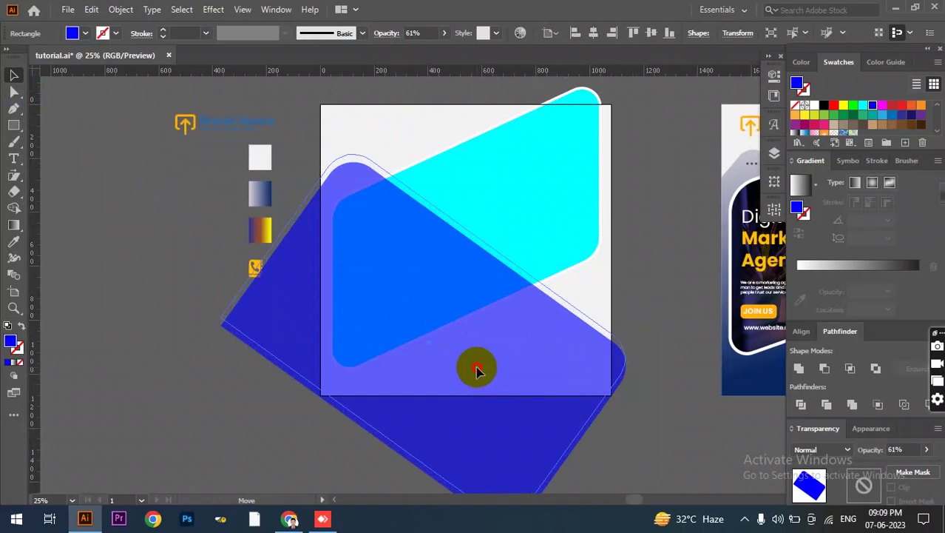
left_click(477, 370)
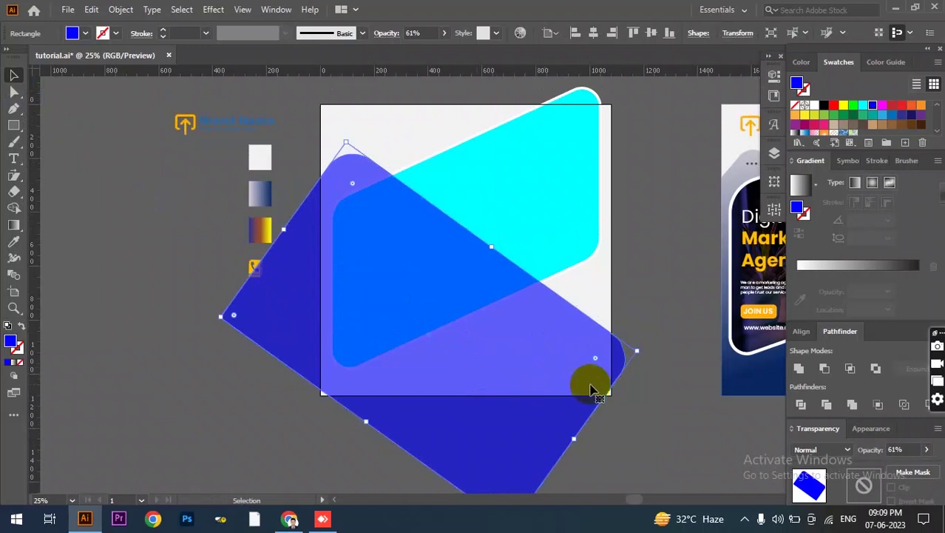
left_click_drag(575, 438, 577, 441)
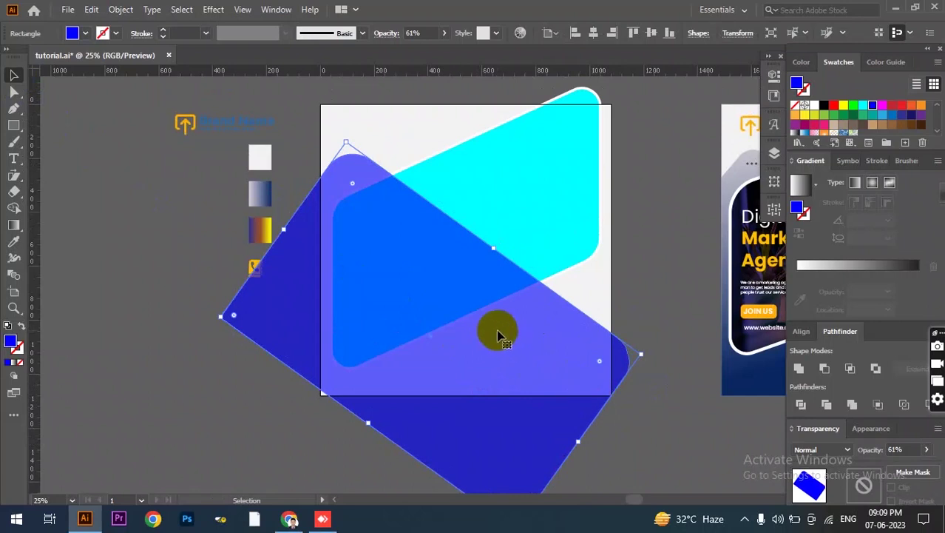
left_click(132, 297)
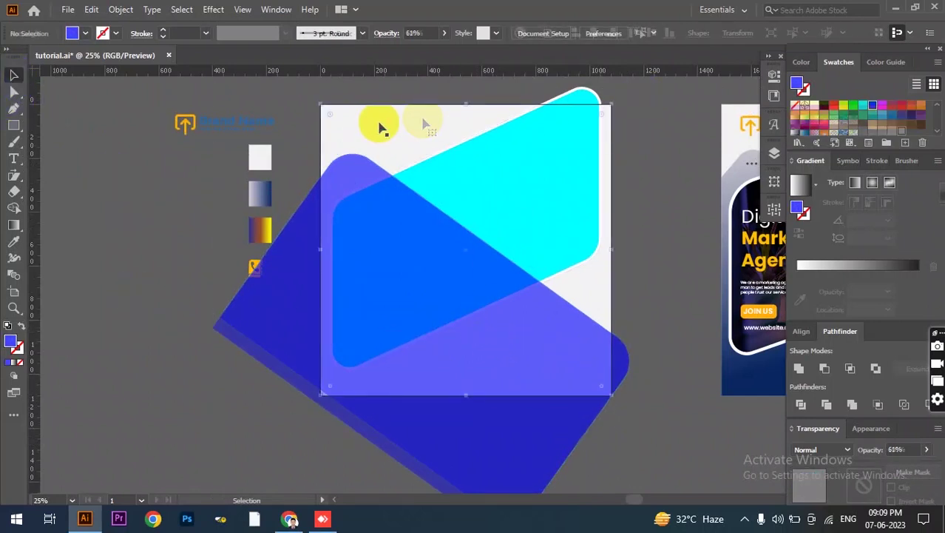
left_click(379, 128)
- Paste a copy of the background rectangle in front and select it with the blue and cyan shapes
left_click(92, 9)
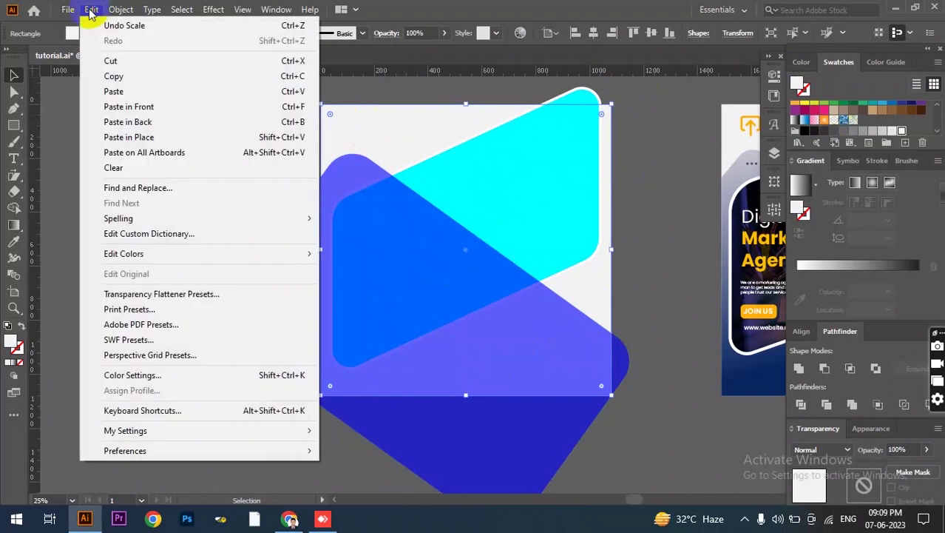
left_click(122, 80)
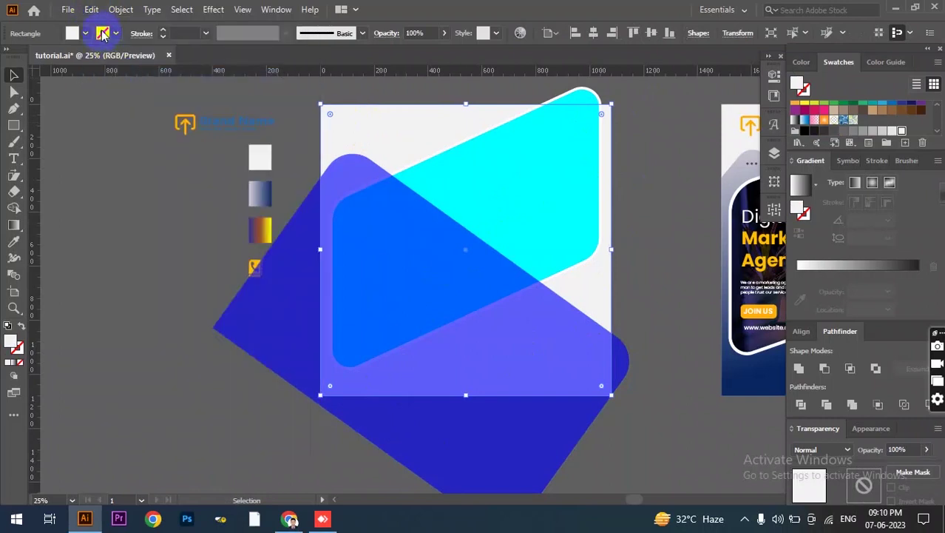
left_click(91, 8)
left_click(178, 100)
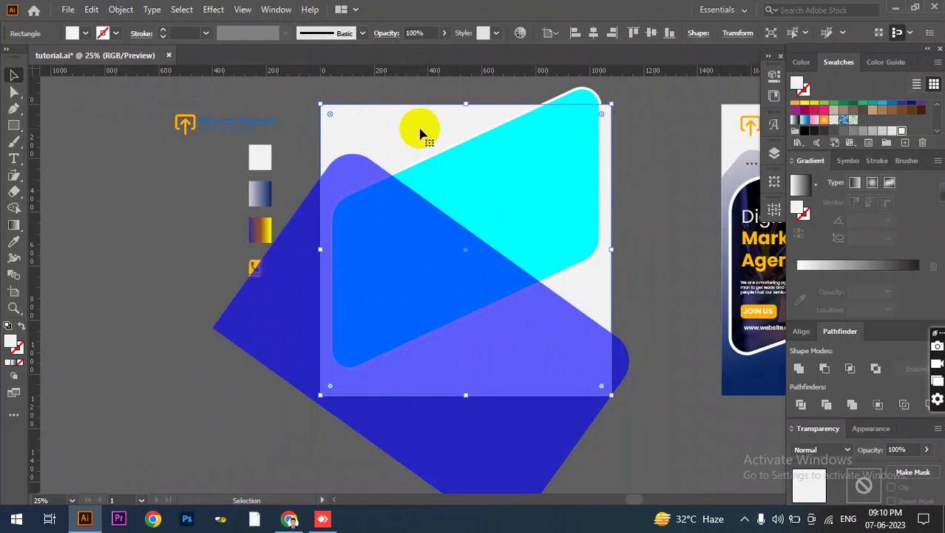
left_click(421, 133, "shift")
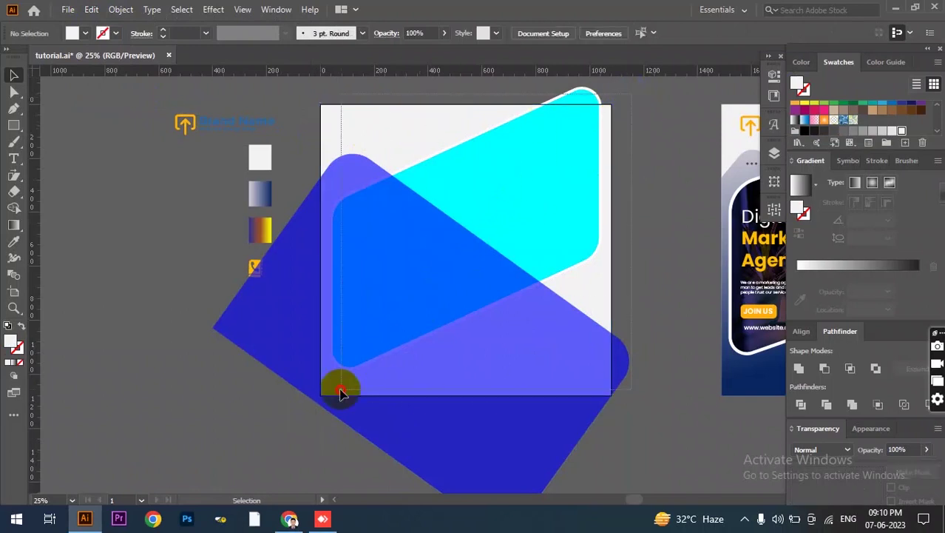
left_click(318, 403)
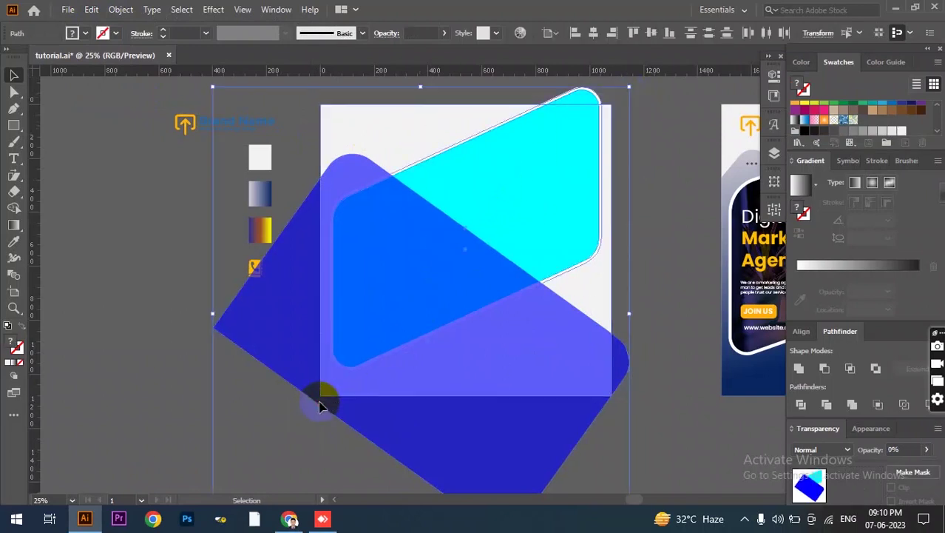
- Use Shape Builder to delete the blue area outside the artboard, the cyan sliver and the leftover region
left_click(15, 212)
left_click(285, 323, "alt")
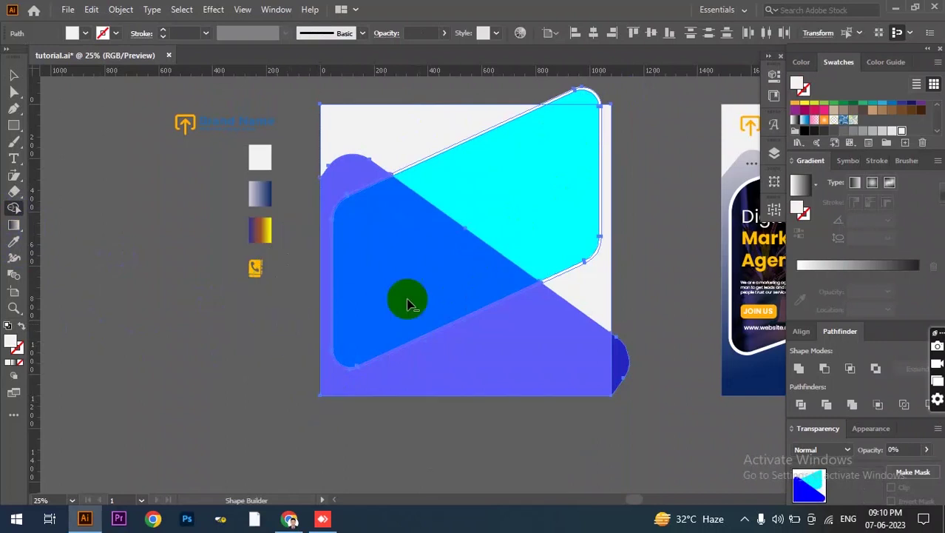
scroll(438, 159, "up", 1)
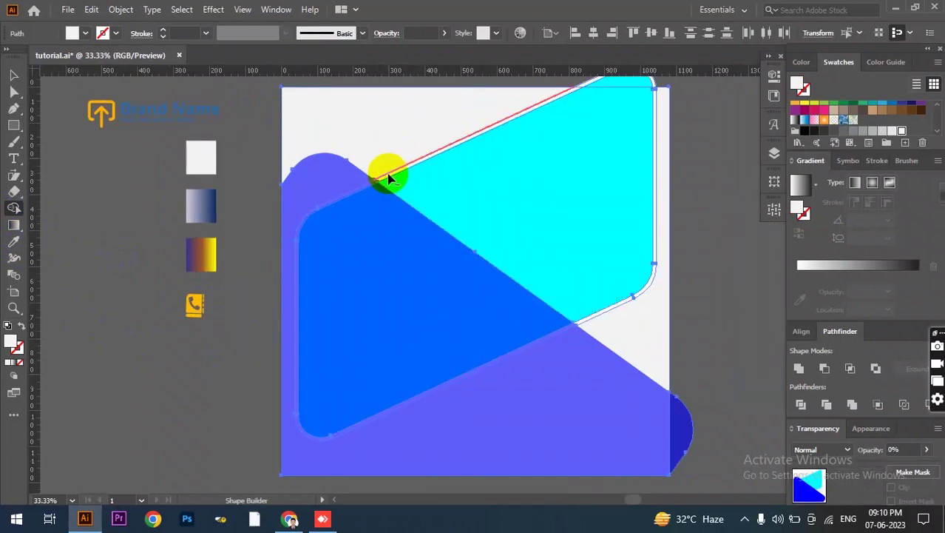
left_click(384, 183)
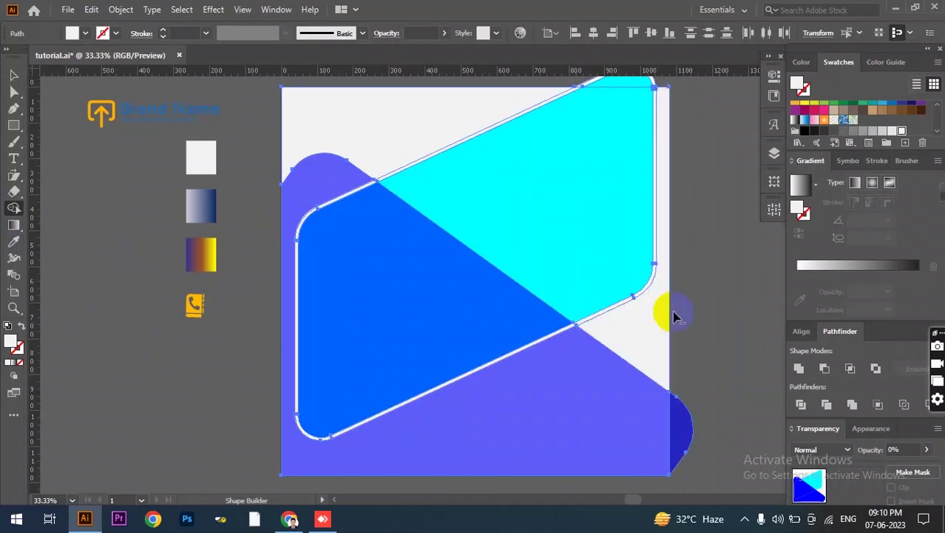
scroll(684, 239, "up", 2)
scroll(669, 170, "down", 2)
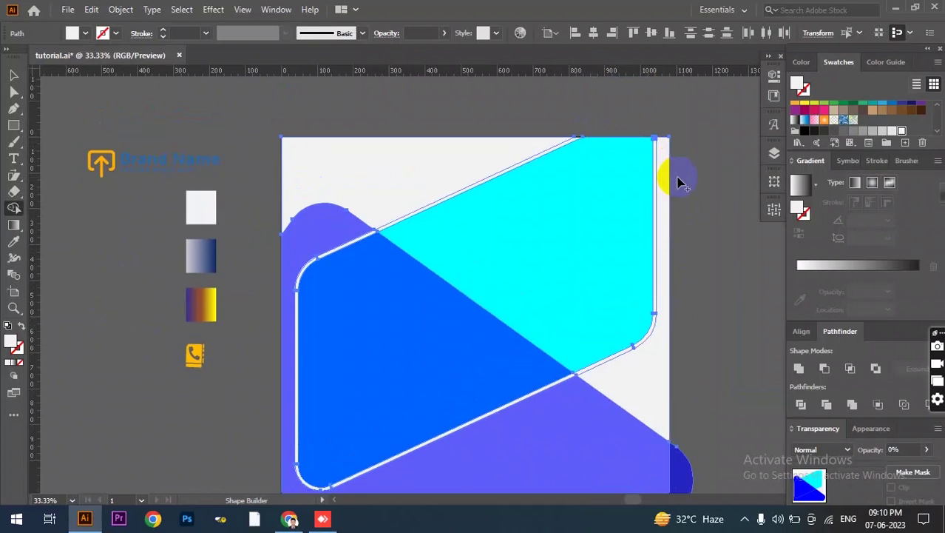
scroll(423, 265, "down", 1)
scroll(423, 264, "up", 2)
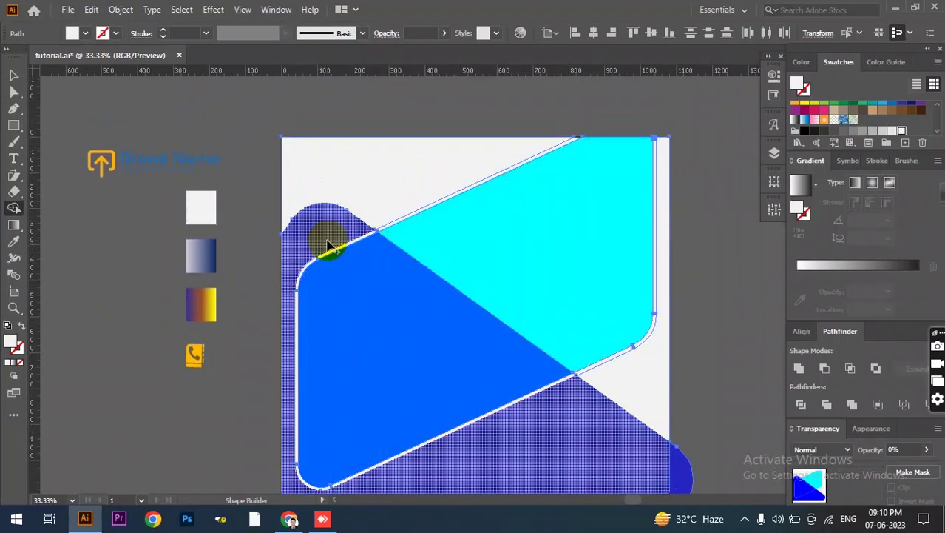
scroll(323, 222, "down", 2)
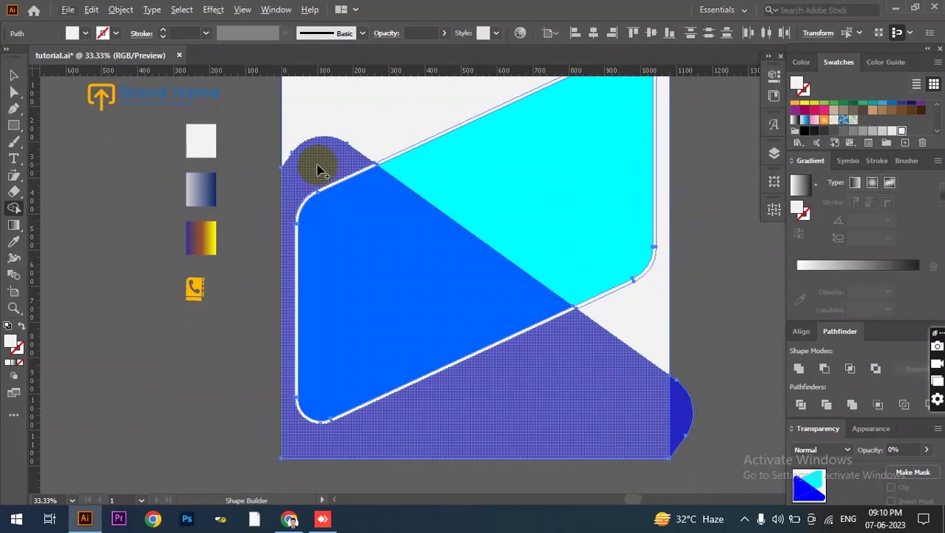
left_click_drag(318, 170, 671, 422)
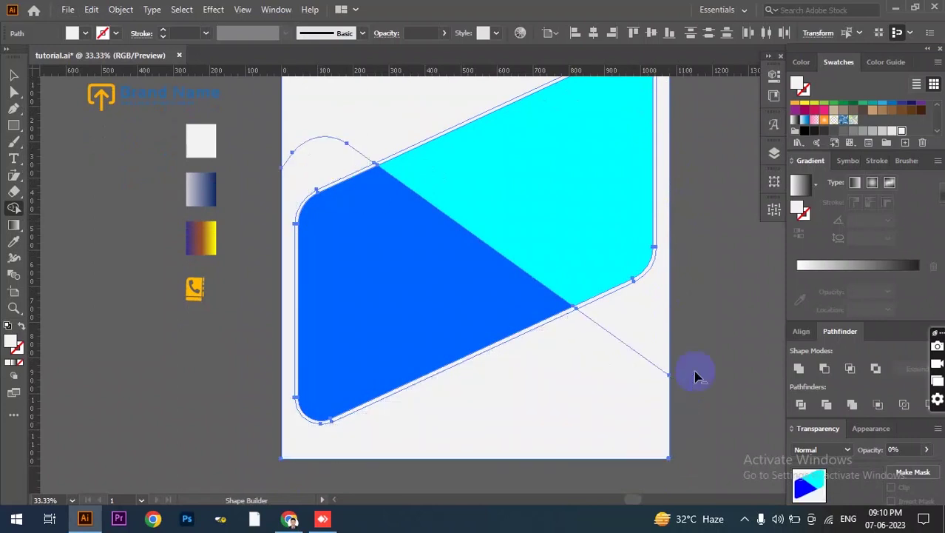
- Fill the lower empty region magenta and the hatched region solid cyan
left_click(633, 397)
left_click(72, 34)
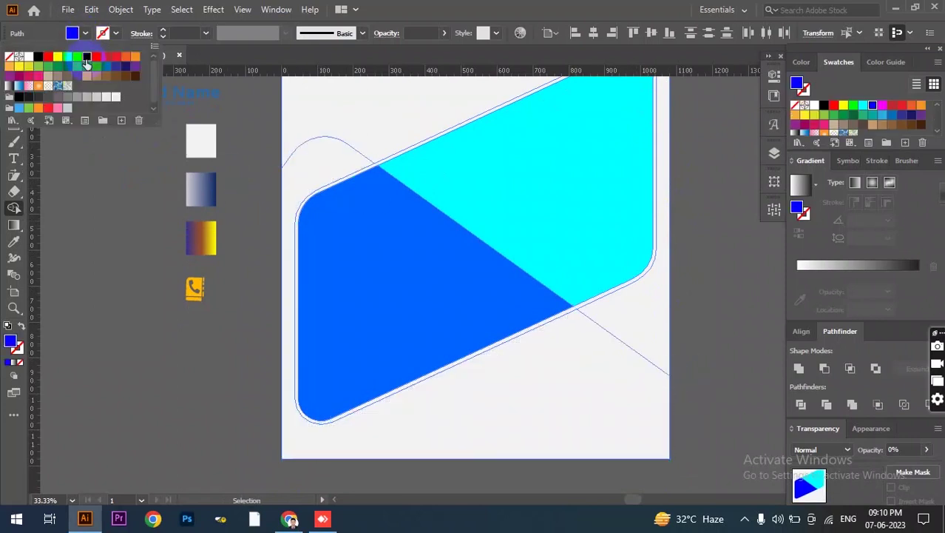
left_click(95, 57)
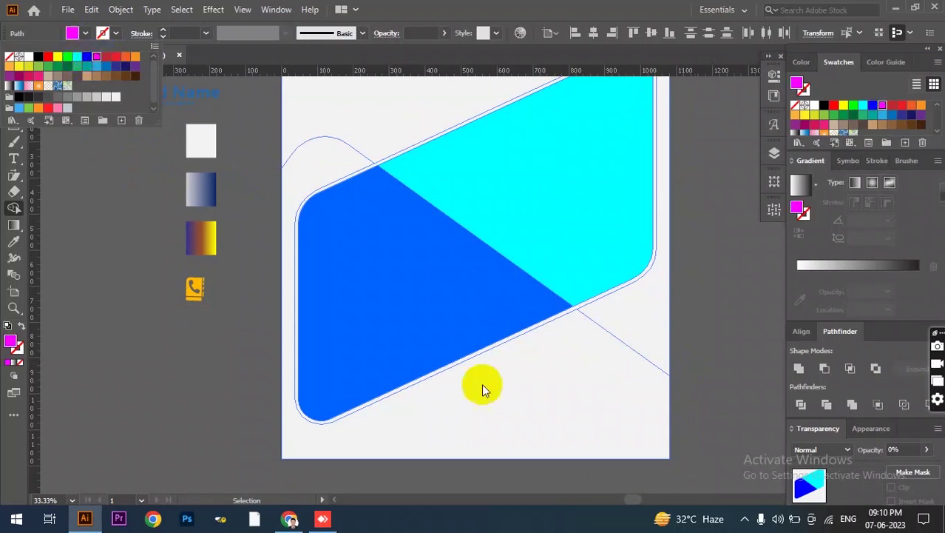
left_click(522, 412)
scroll(639, 407, "up", 2)
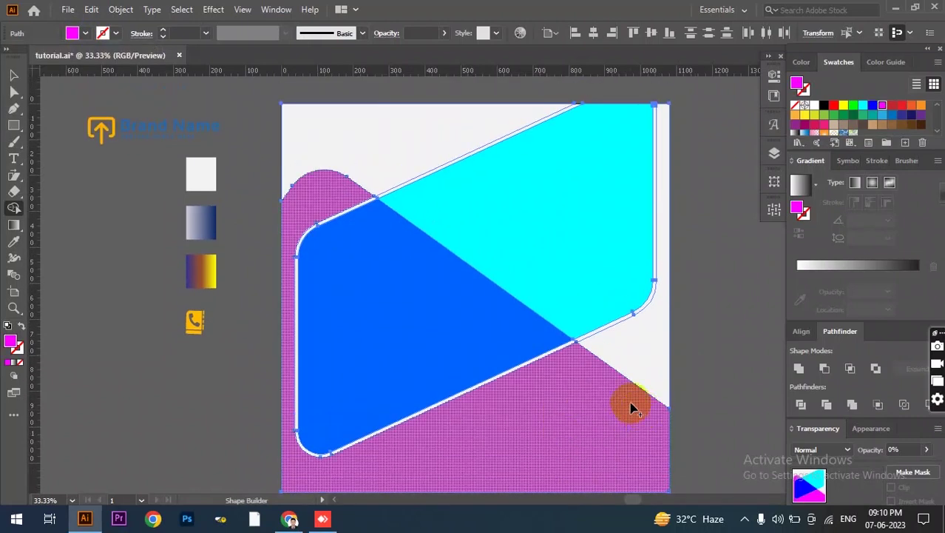
scroll(628, 404, "up", 1)
scroll(399, 223, "up", 1)
scroll(400, 222, "up", 1)
scroll(396, 225, "down", 2)
left_click(394, 226)
- Select the cyan and semi-transparent blue shapes in turn, then zoom out
key("v")
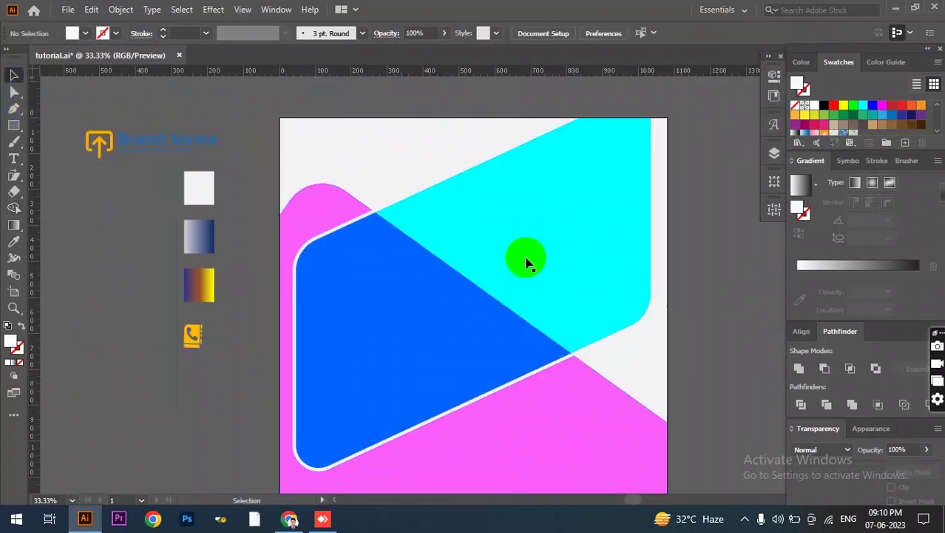
left_click(488, 264)
left_click(406, 301)
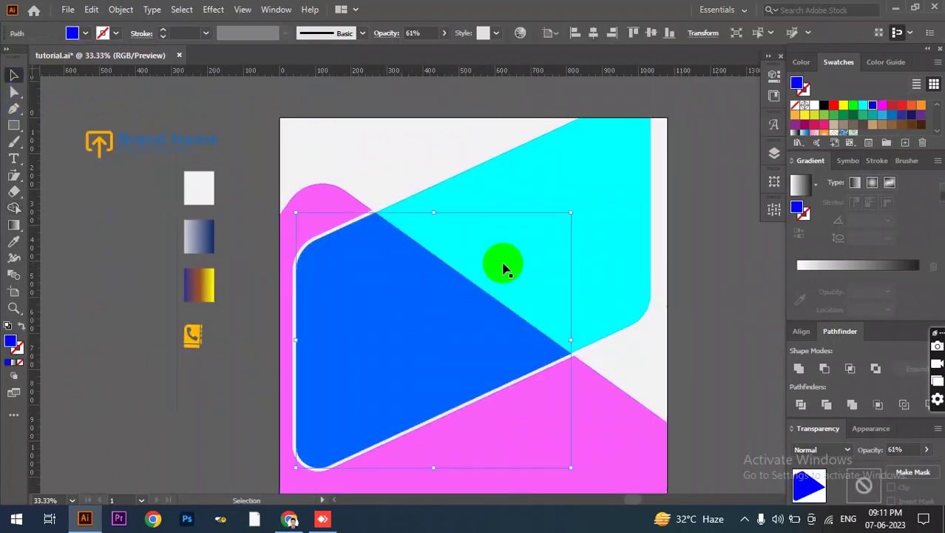
left_click(501, 198)
scroll(494, 201, "down", 1)
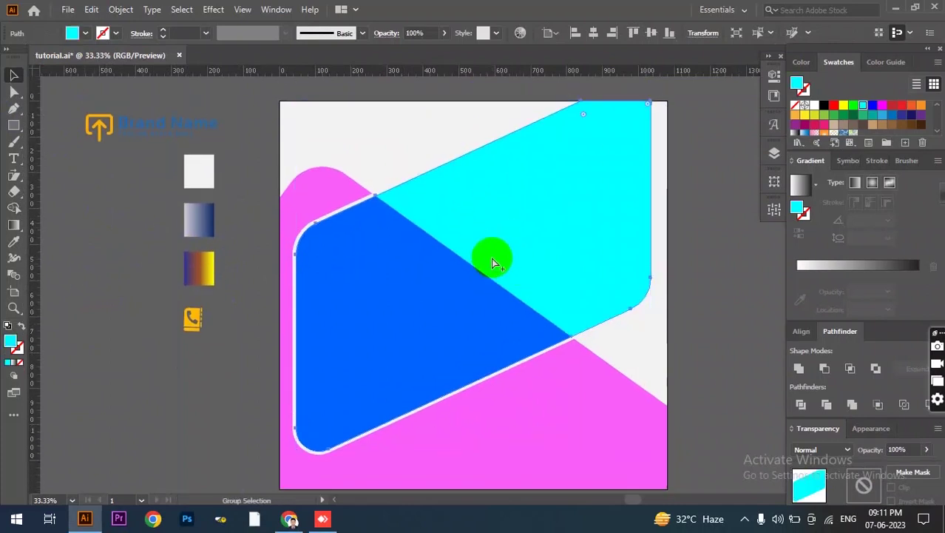
scroll(492, 258, "down", 1)
scroll(384, 274, "down", 1)
- Move the office photo onto the artboard and arrange it behind the blue shape
left_click(83, 278)
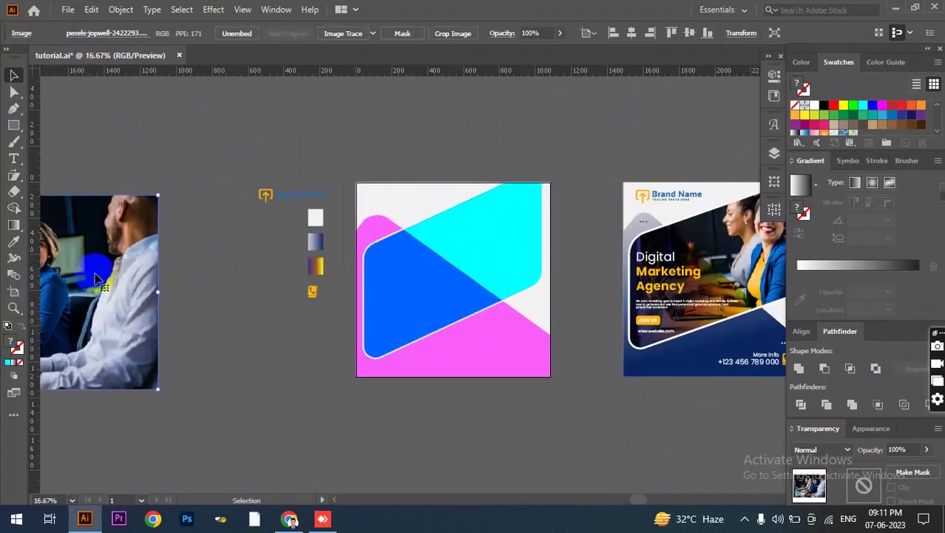
left_click_drag(403, 268, 521, 259)
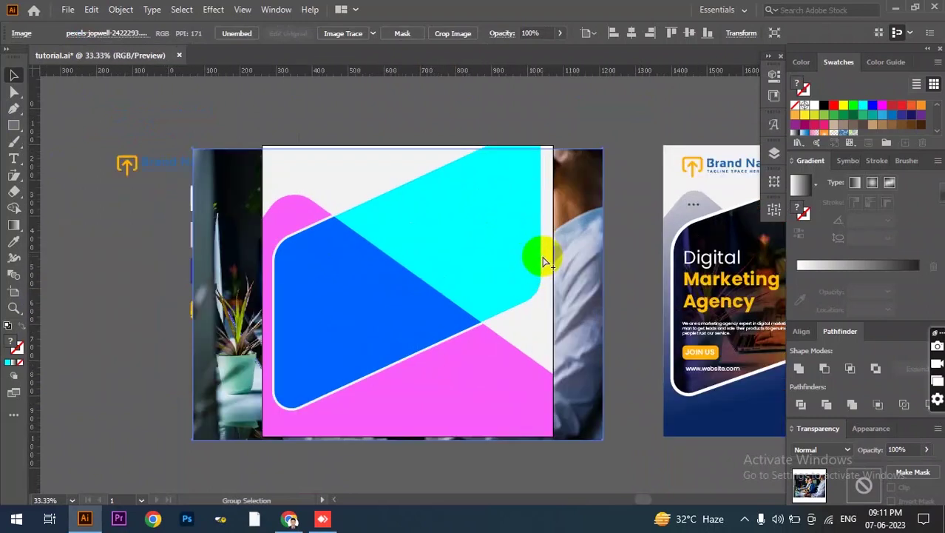
scroll(521, 259, "up", 2)
key("ctrl+bracketright")
key("ctrl+bracketright")
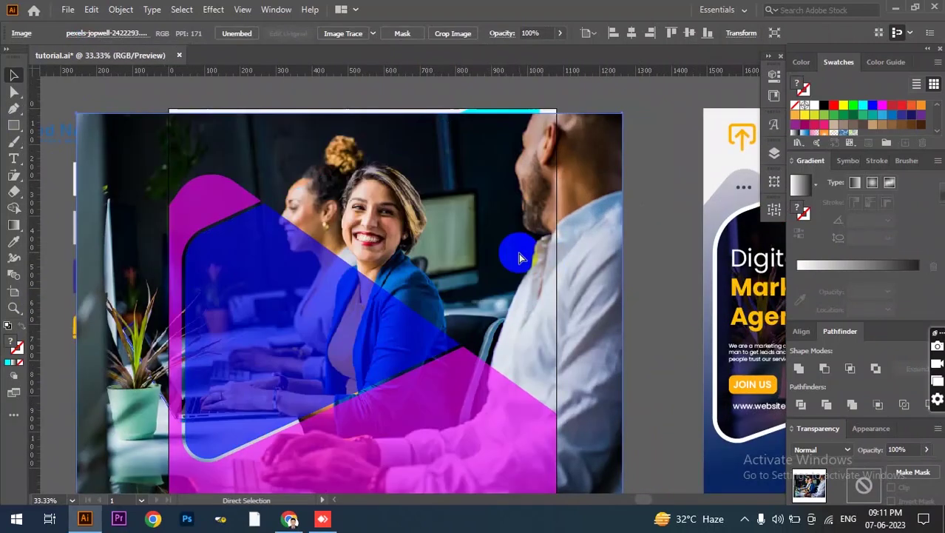
key("ctrl+bracketright")
key("ctrl+bracketleft")
key("ctrl+bracketleft")
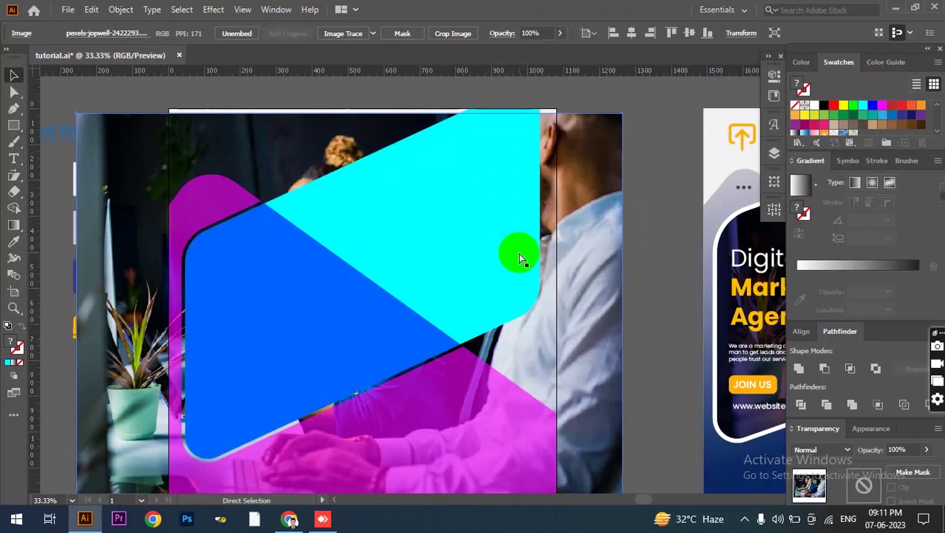
- Make a clipping mask of the photo inside the rounded cyan shape
left_click(502, 249)
left_click(605, 264, "shift")
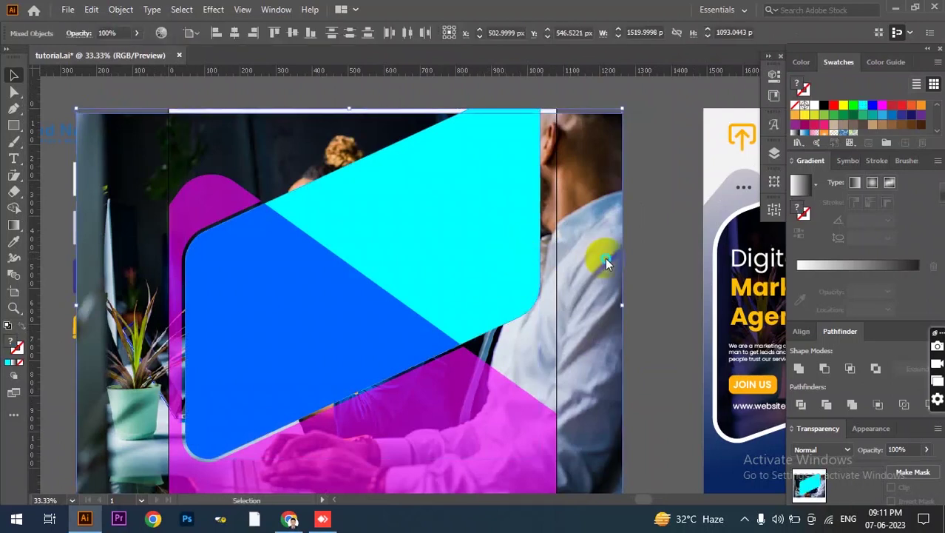
right_click(605, 264)
left_click(629, 376)
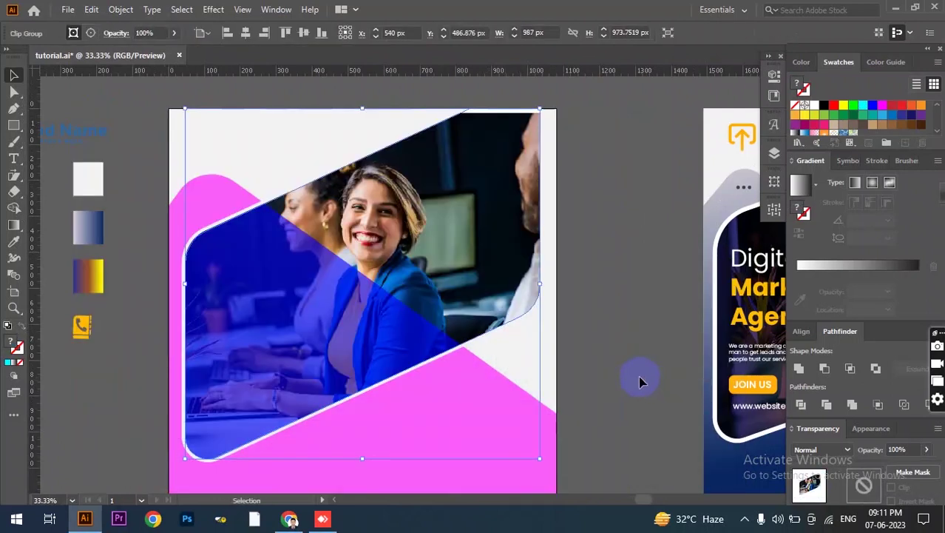
scroll(636, 378, "down", 1)
scroll(630, 372, "down", 1)
left_click(416, 311)
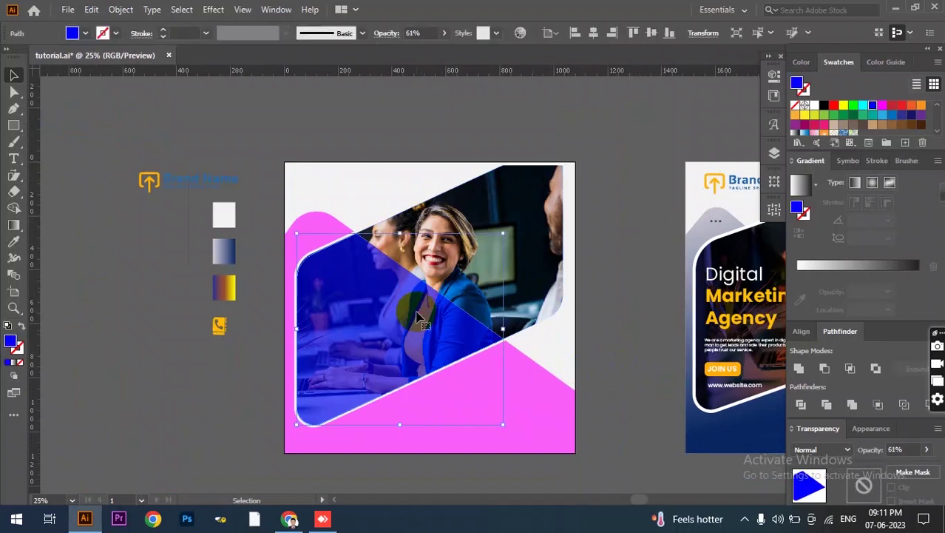
- Fill the photo overlay with the purple-to-yellow gradient, running horizontally across it
left_click(233, 284)
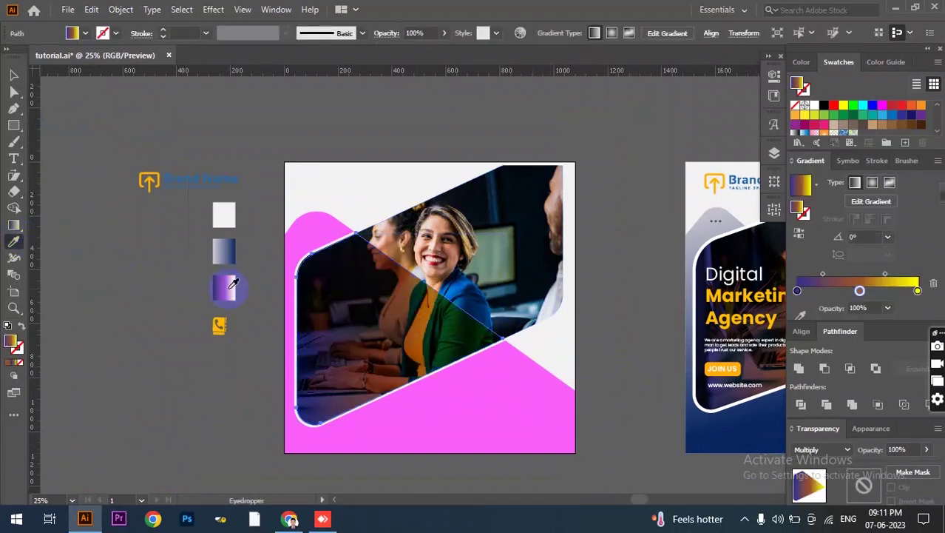
scroll(573, 354, "down", 2)
left_click(10, 77)
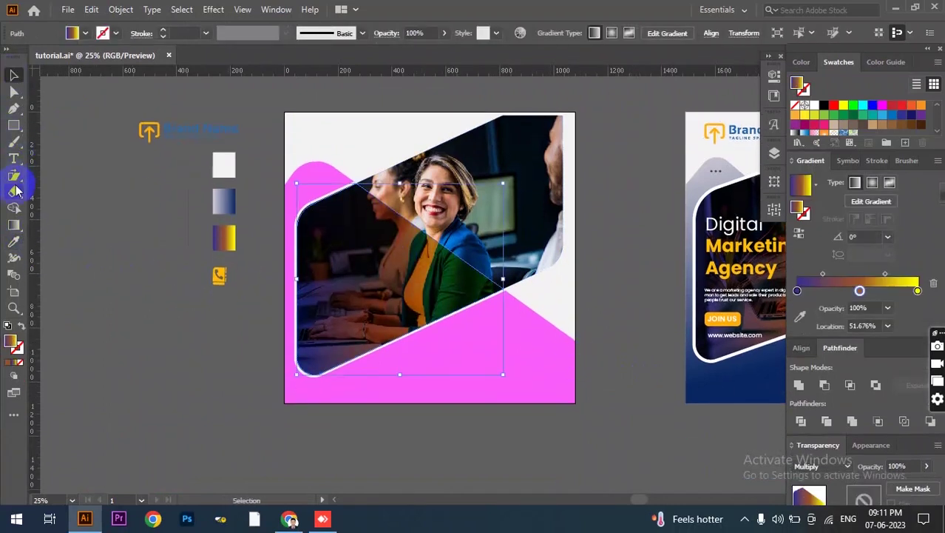
left_click(14, 226)
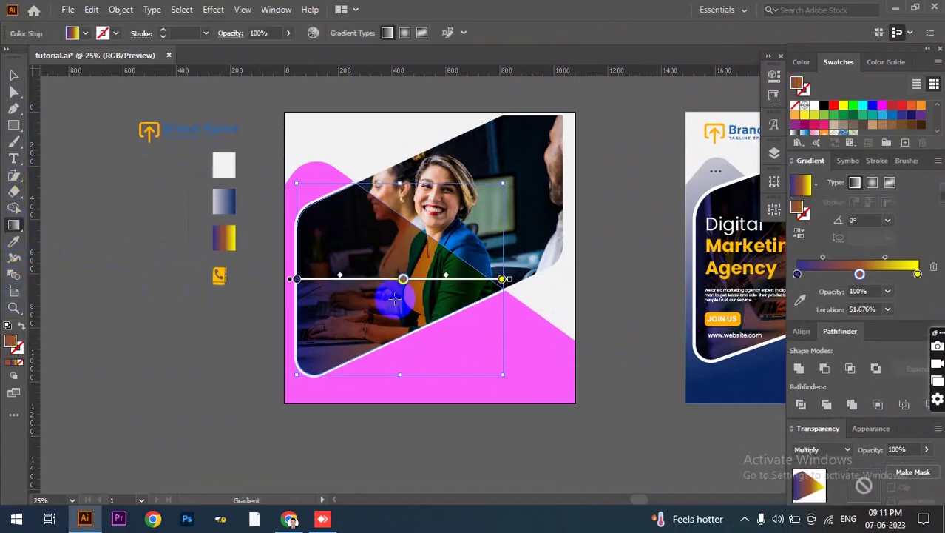
left_click_drag(288, 289, 502, 289)
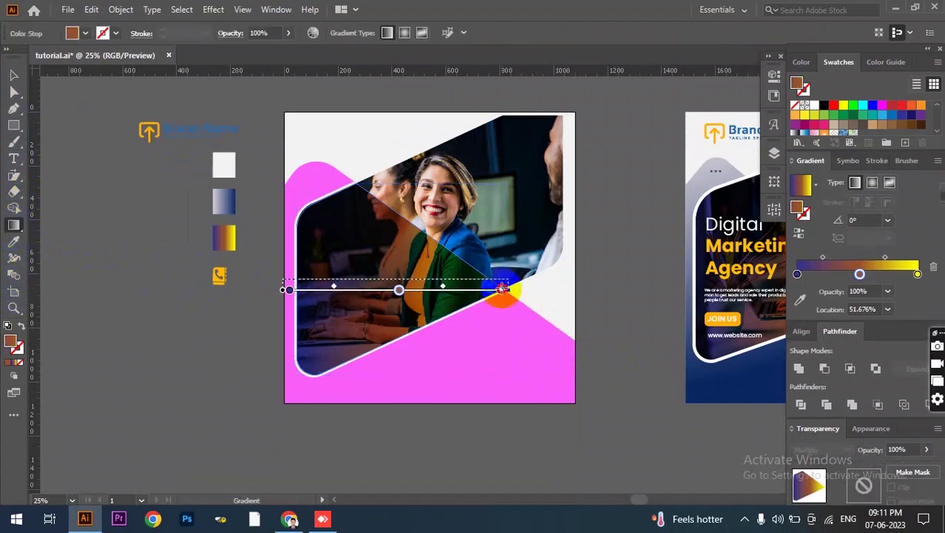
left_click(13, 75)
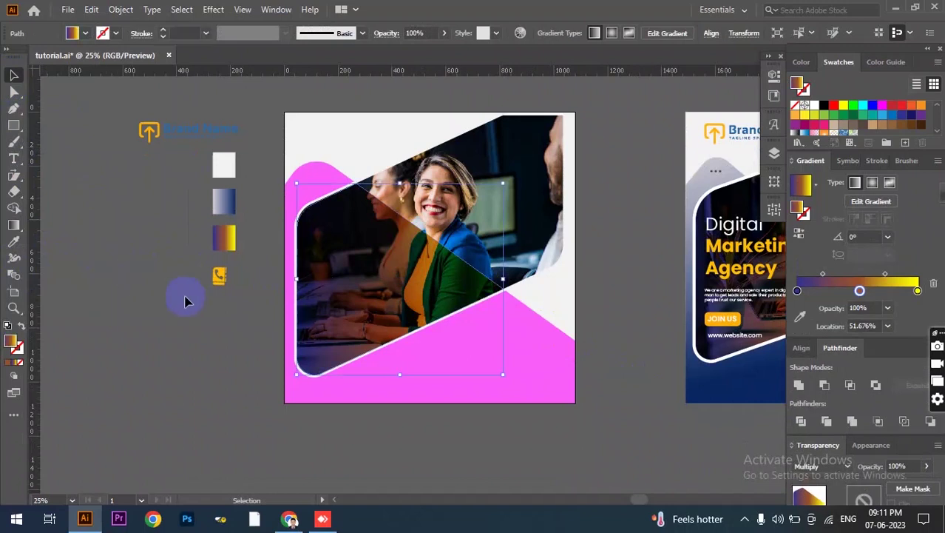
- Fill the pink background shapes with the white-to-navy gradient, light at top and navy at bottom
left_click(222, 350)
left_click(379, 375)
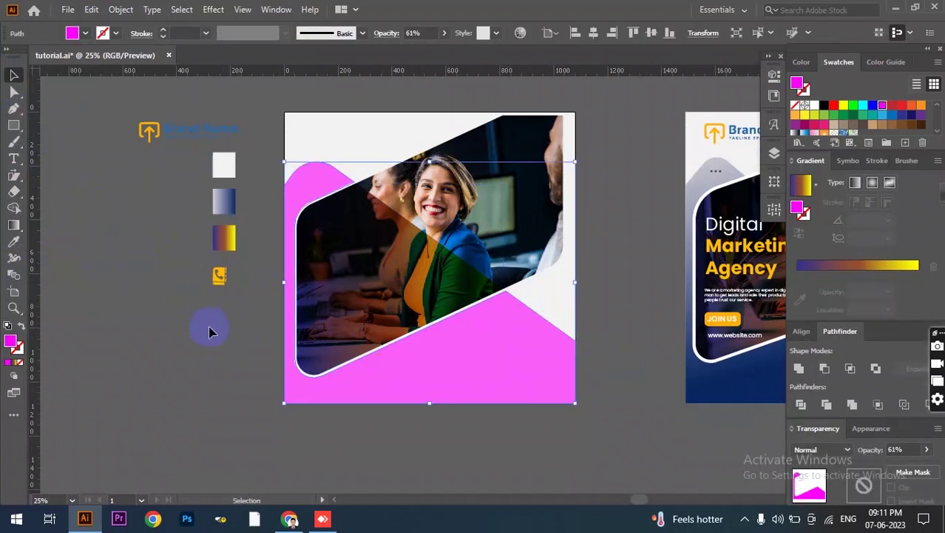
left_click(13, 241)
left_click(228, 199)
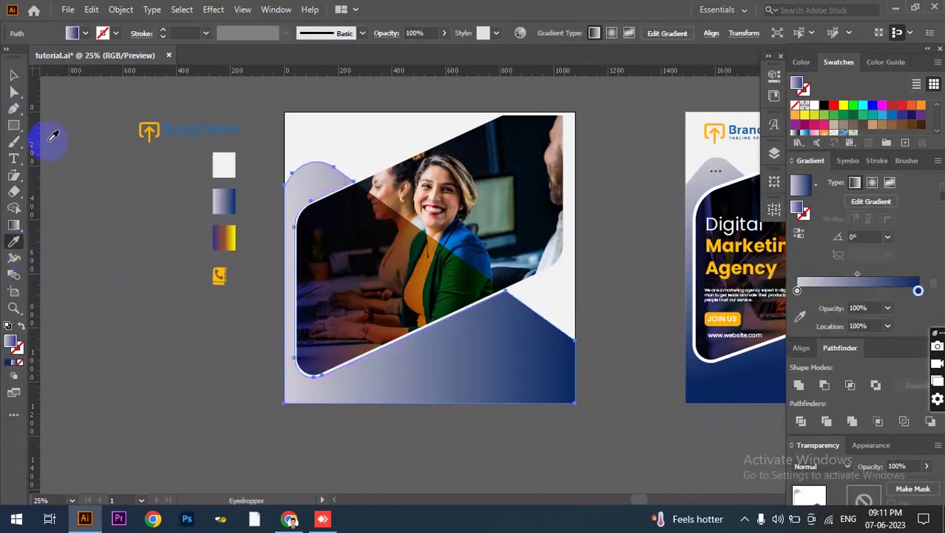
left_click(13, 225)
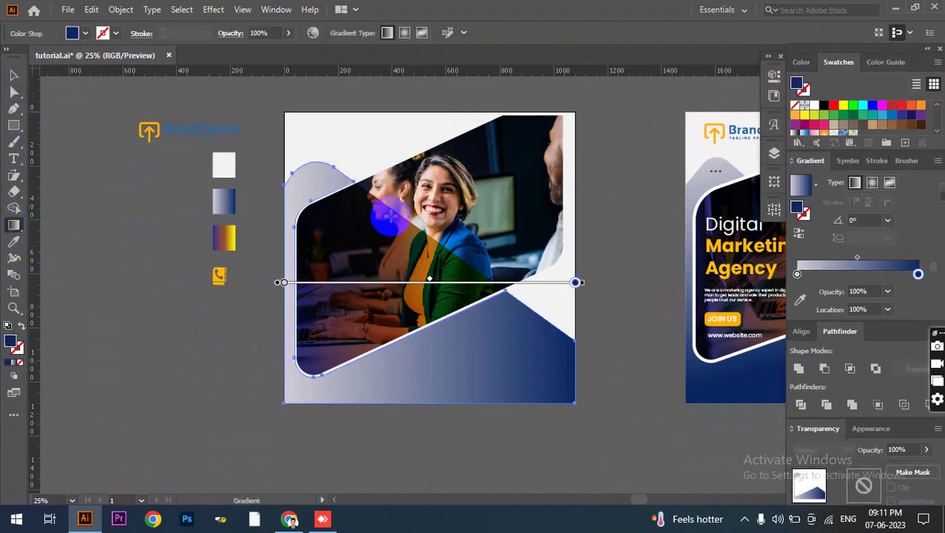
left_click_drag(409, 415, 407, 195)
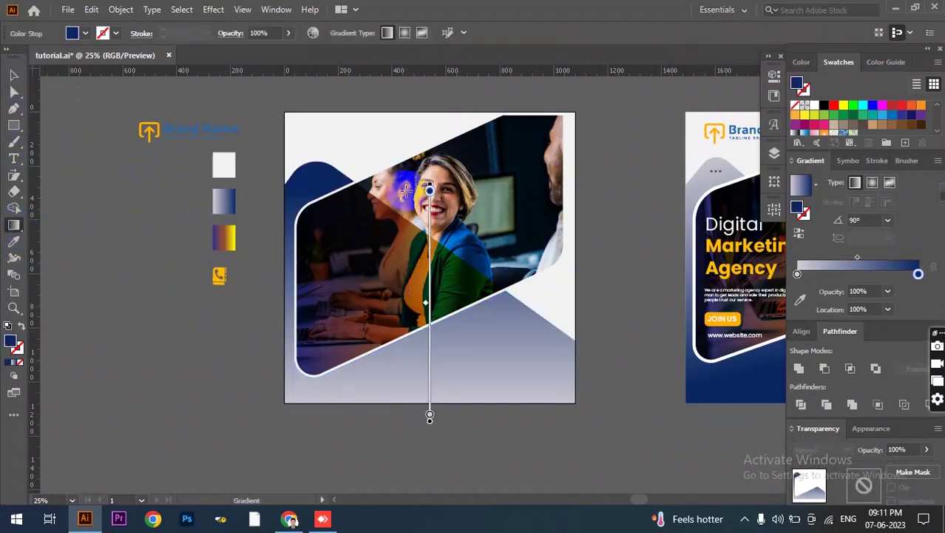
left_click_drag(429, 161, 429, 420)
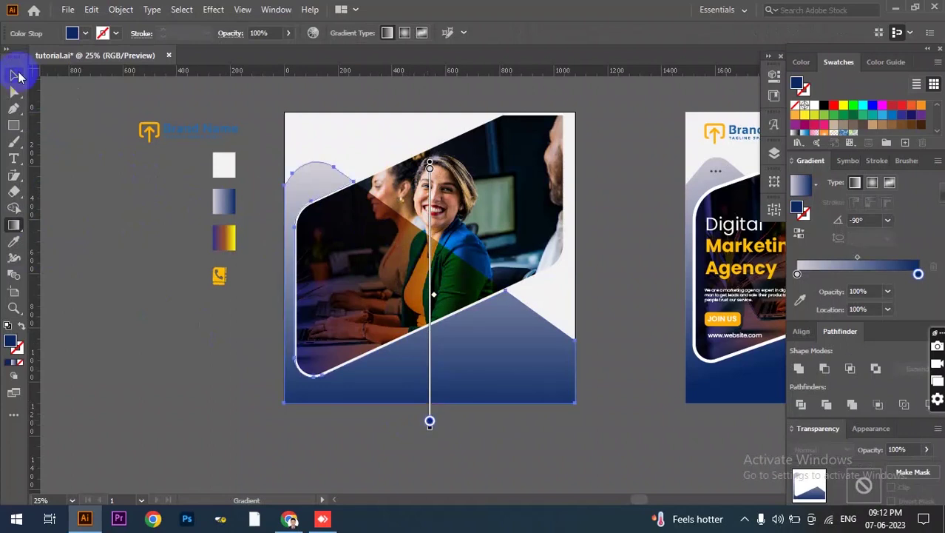
left_click(13, 74)
left_click(168, 137)
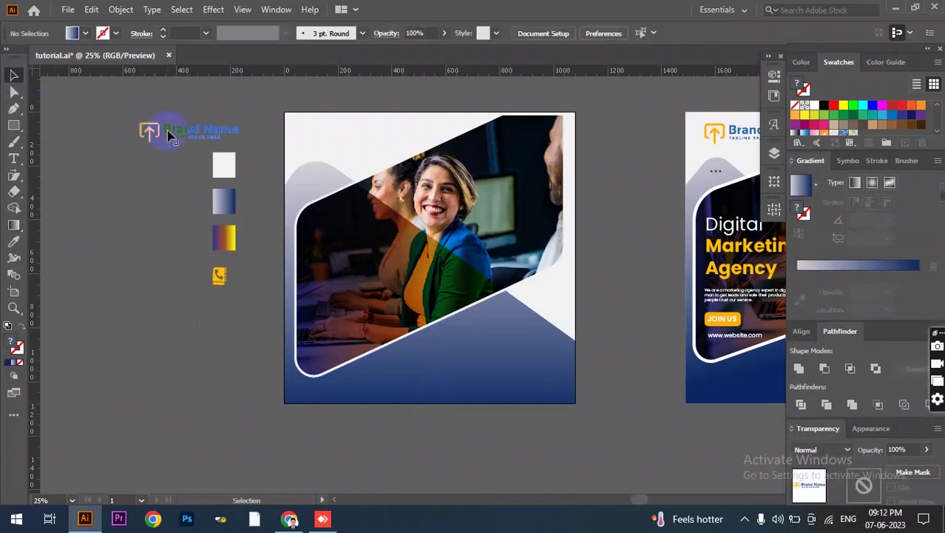
- Move the Brand Name logo to the poster's top-left and bring it to the front
left_click_drag(189, 136, 359, 139)
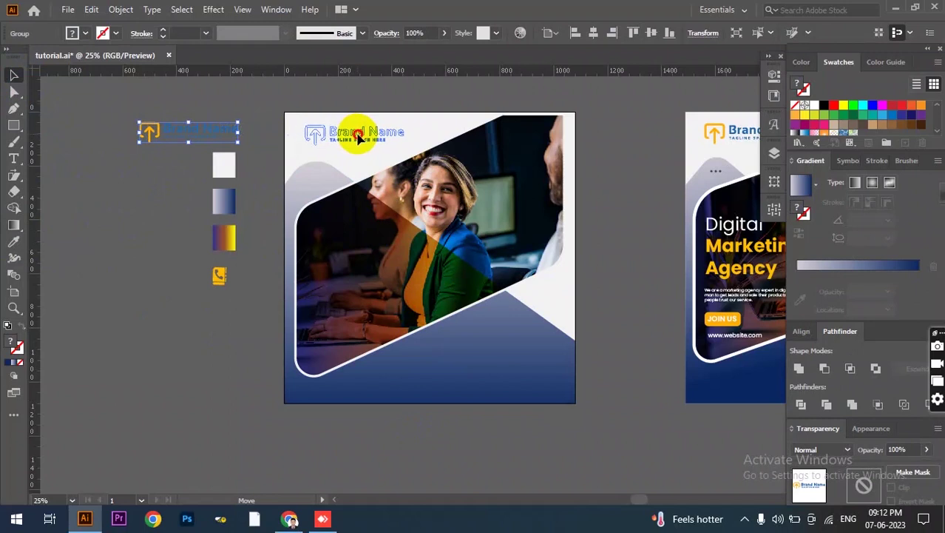
right_click(358, 139)
mouse_move(414, 305)
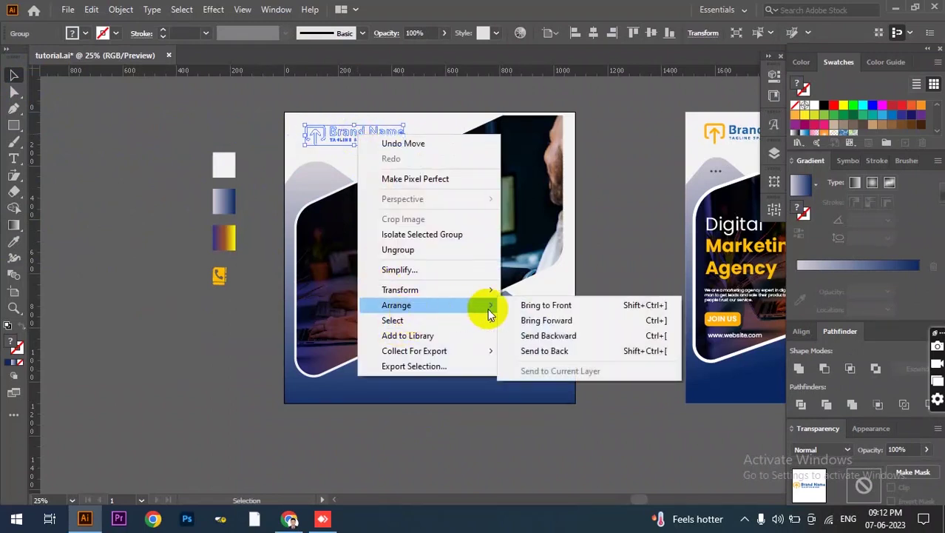
left_click(528, 307)
left_click(226, 132)
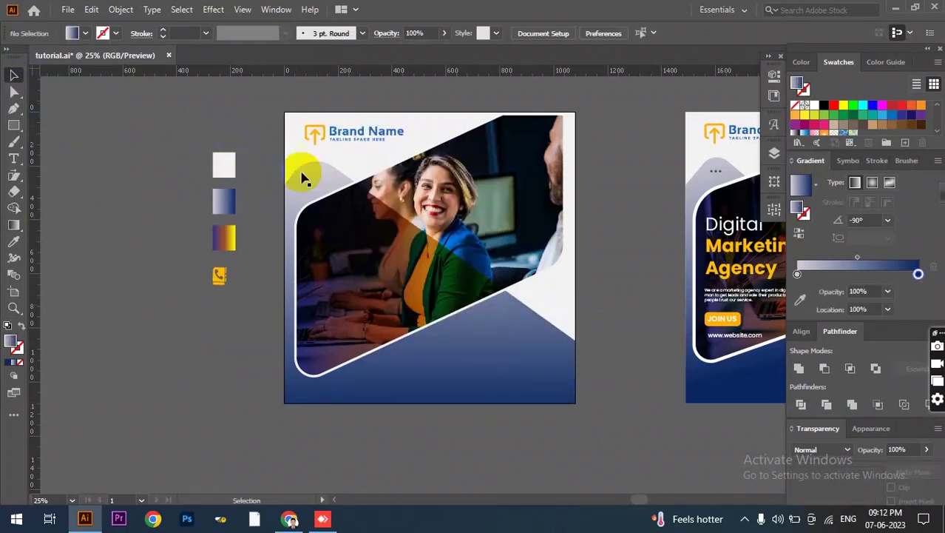
- Move the phone icon to the poster's bottom-right and bring it to the front
left_click_drag(220, 285, 548, 382)
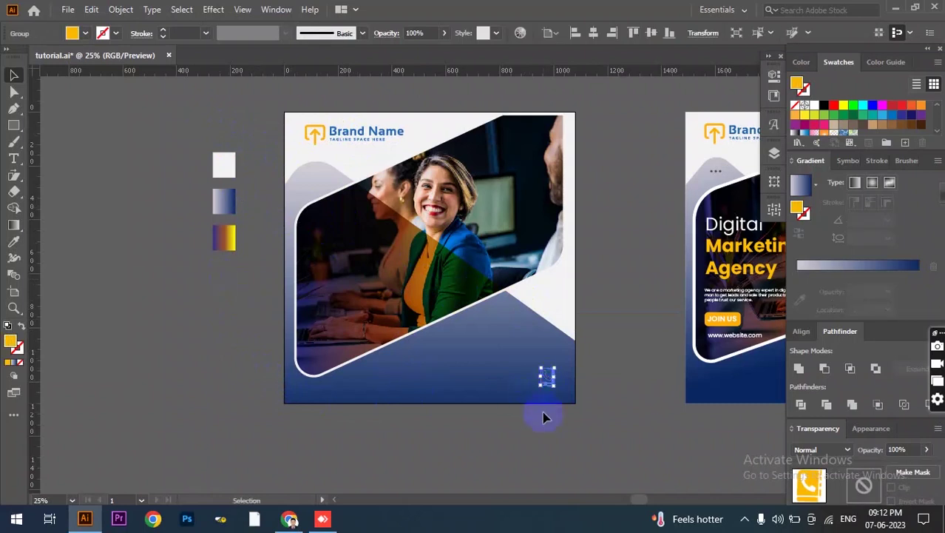
right_click(548, 381)
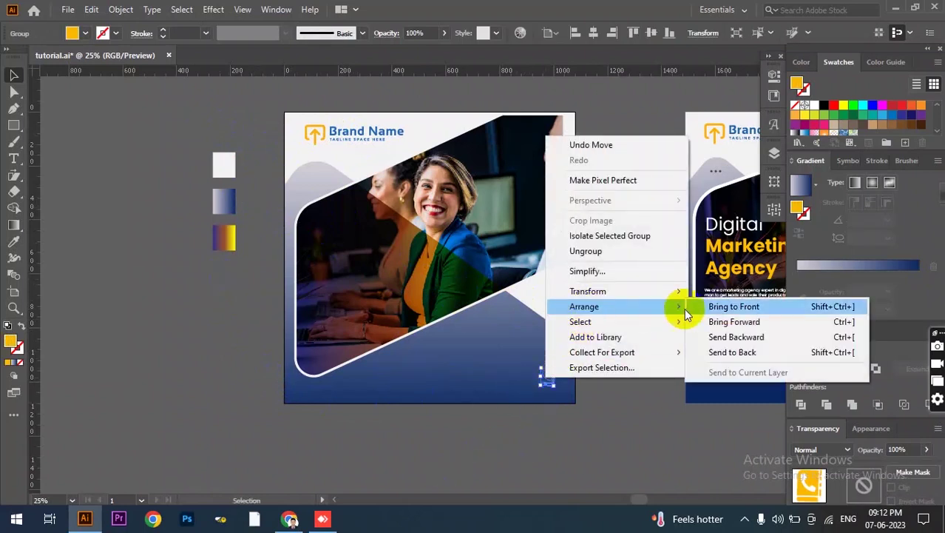
left_click(728, 306)
left_click(525, 459)
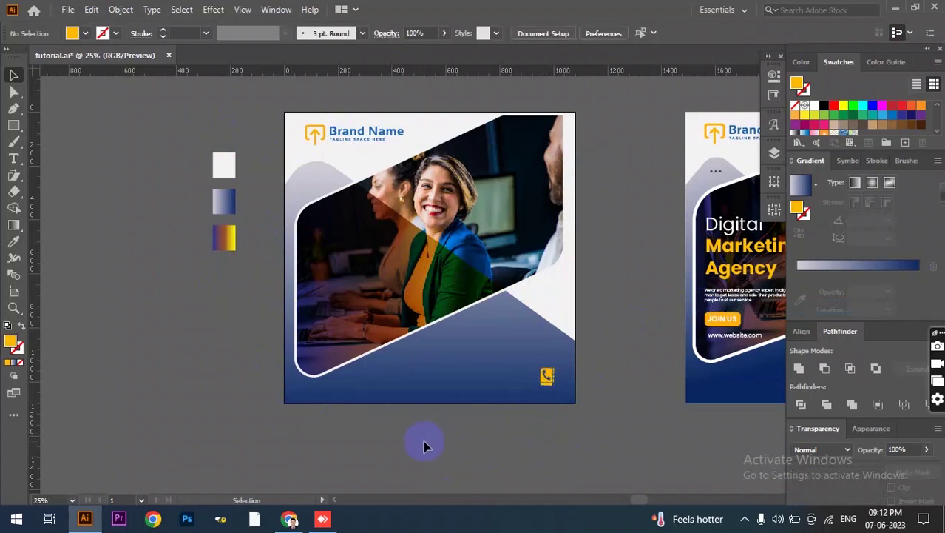
- Add a 'Digital' text object and enlarge it onto the photo
key("t")
left_click(238, 327)
type("Digital")
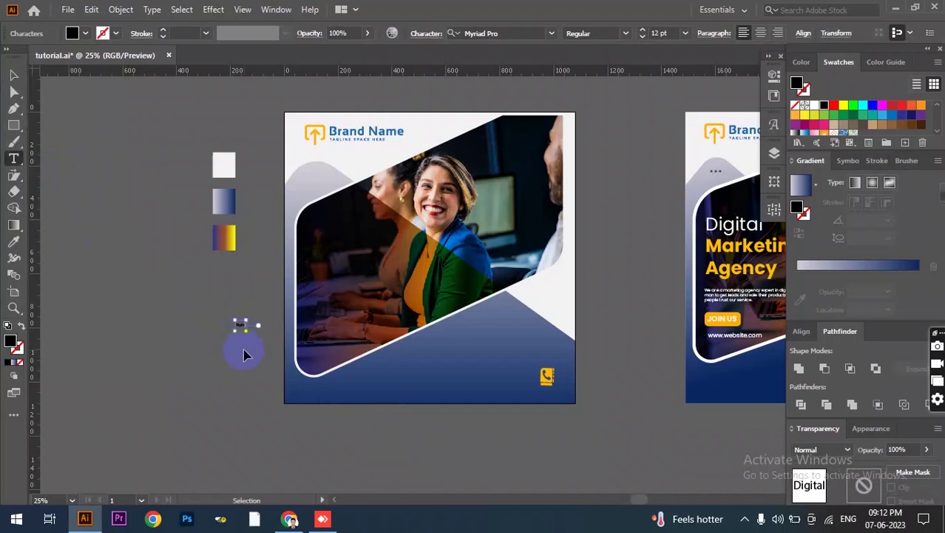
left_click(247, 355)
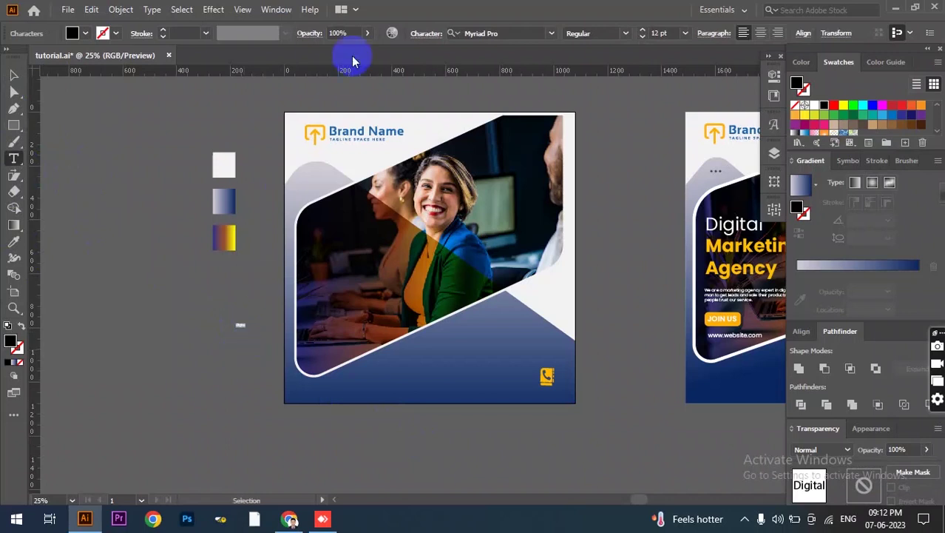
left_click(12, 77)
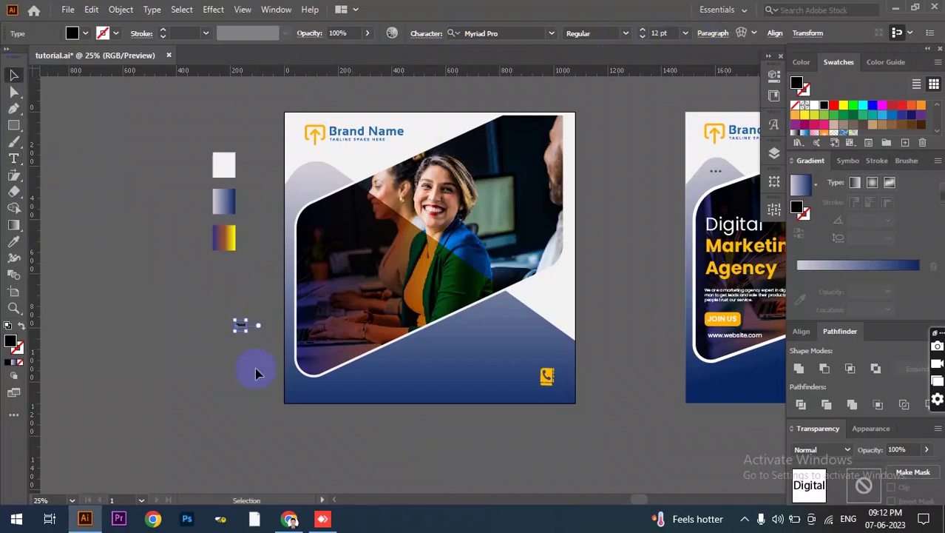
left_click_drag(248, 333, 333, 359)
left_click_drag(272, 350, 339, 249)
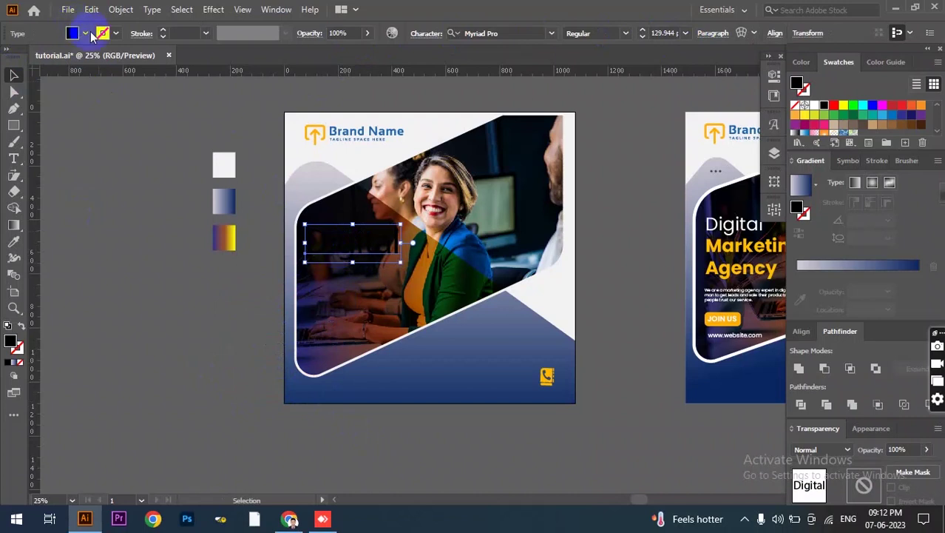
- Make the Digital text white and set it in Poppins Light
left_click(72, 33)
left_click(38, 57)
left_click(560, 8)
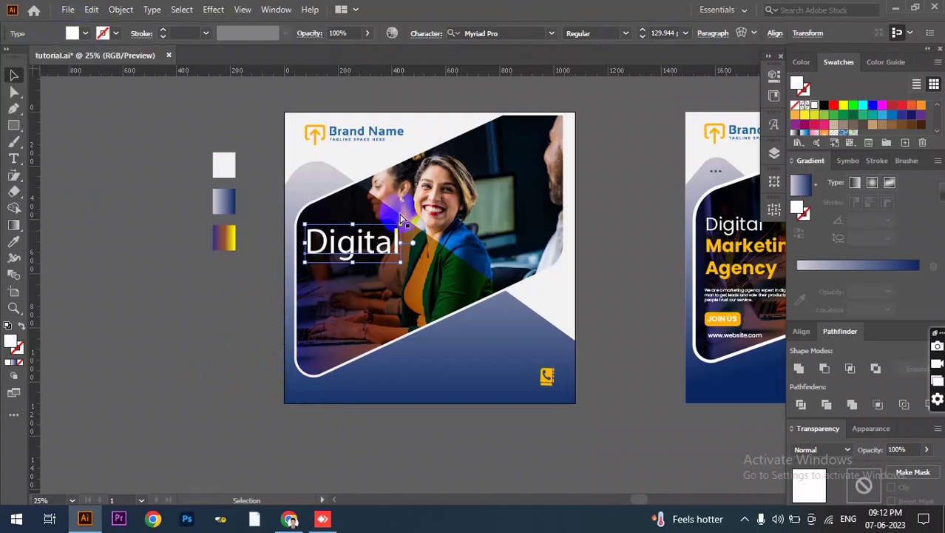
scroll(399, 214, "up", 1)
left_click_drag(330, 263, 331, 246)
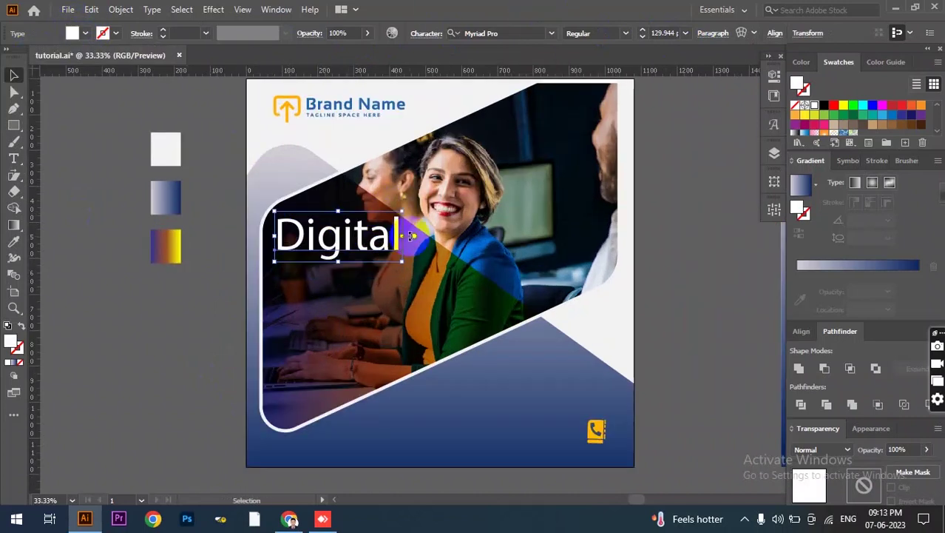
left_click_drag(403, 236, 378, 235)
left_click(481, 33)
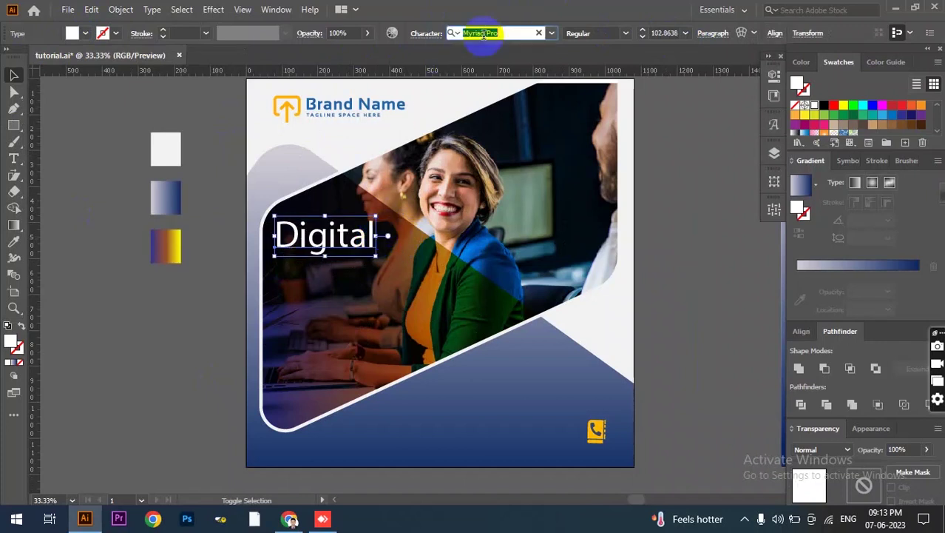
type("pop")
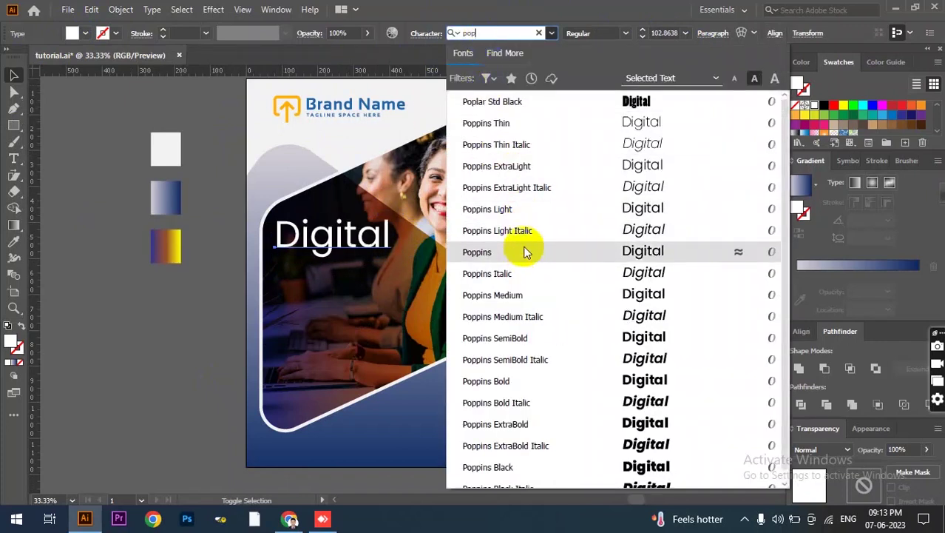
left_click(523, 208)
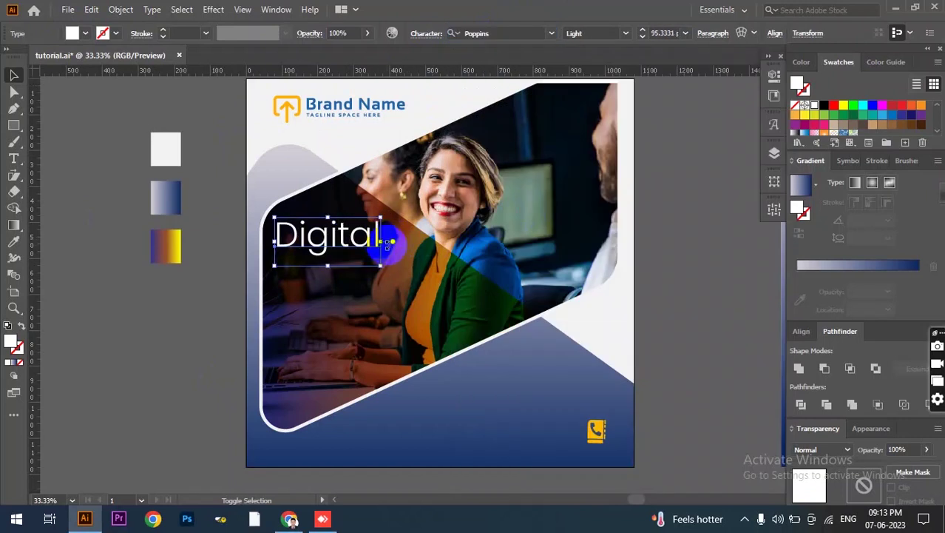
- Add 'Marketing' and 'Agency' on new lines below Digital and make them Bold
left_click(13, 158)
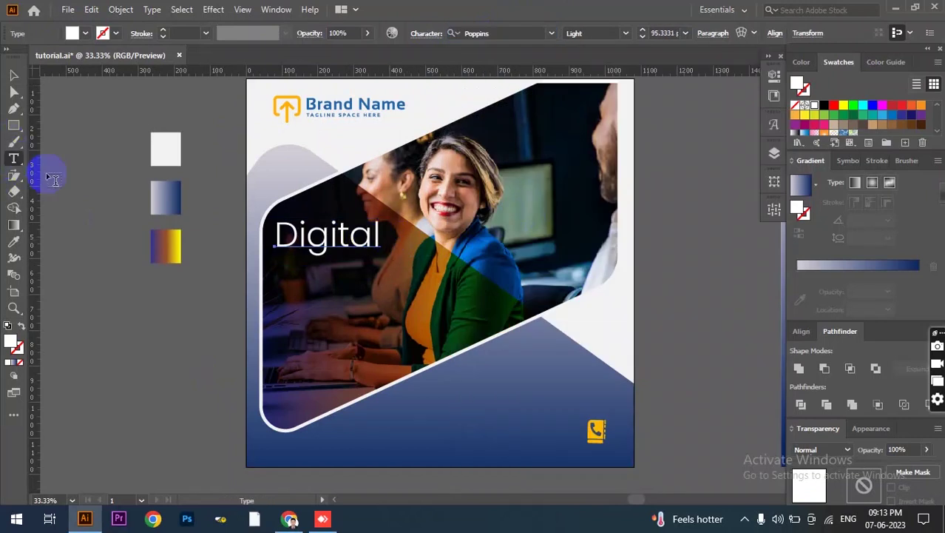
left_click(369, 236)
type("Marketing")
key("Return")
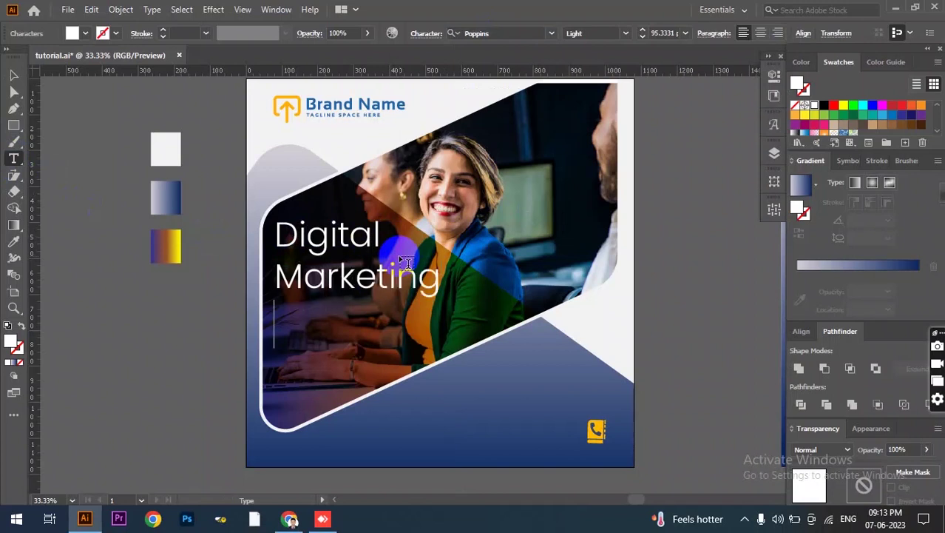
type("Agency")
left_click_drag(278, 268, 442, 339)
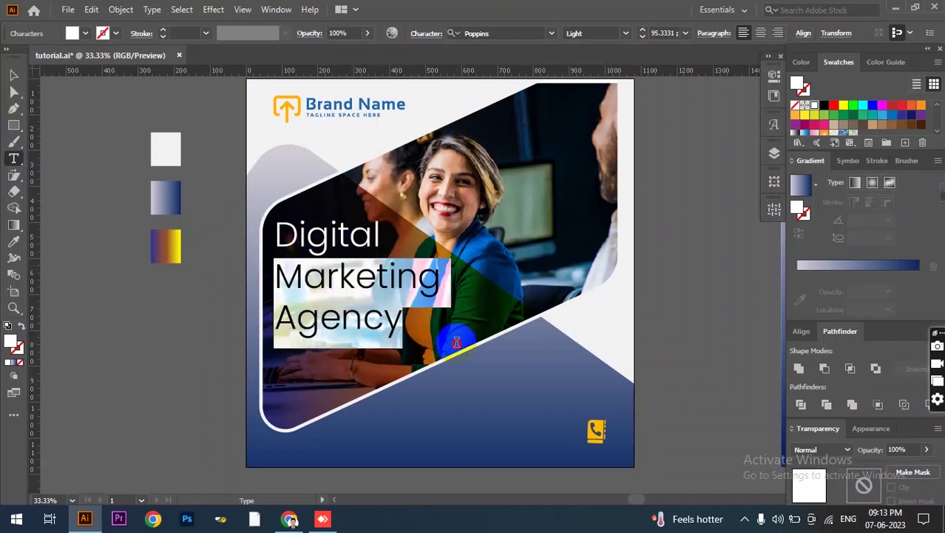
left_click(625, 33)
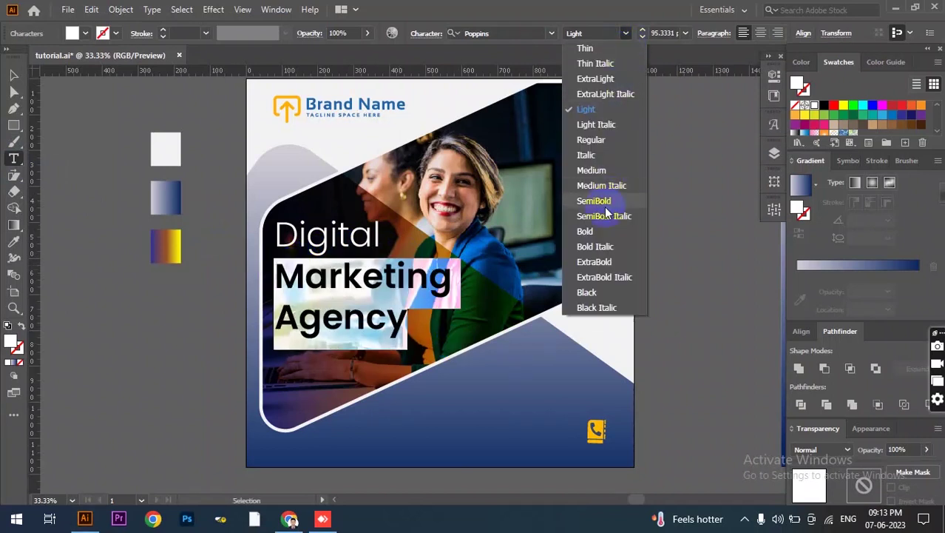
left_click(585, 231)
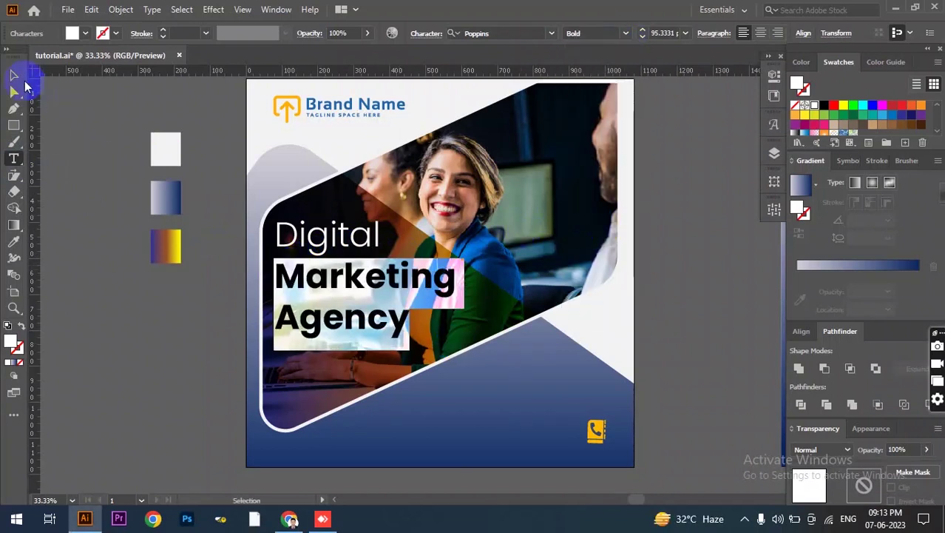
- Scale the headline down, move it up on the photo, and tighten its line spacing
left_click(13, 75)
left_click_drag(469, 282, 443, 283)
left_click_drag(337, 274, 343, 255)
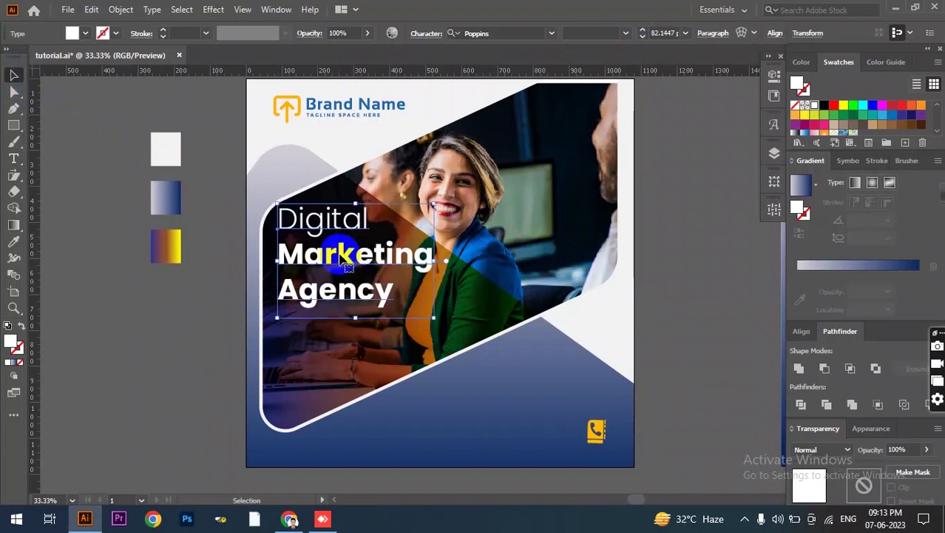
left_click(429, 34)
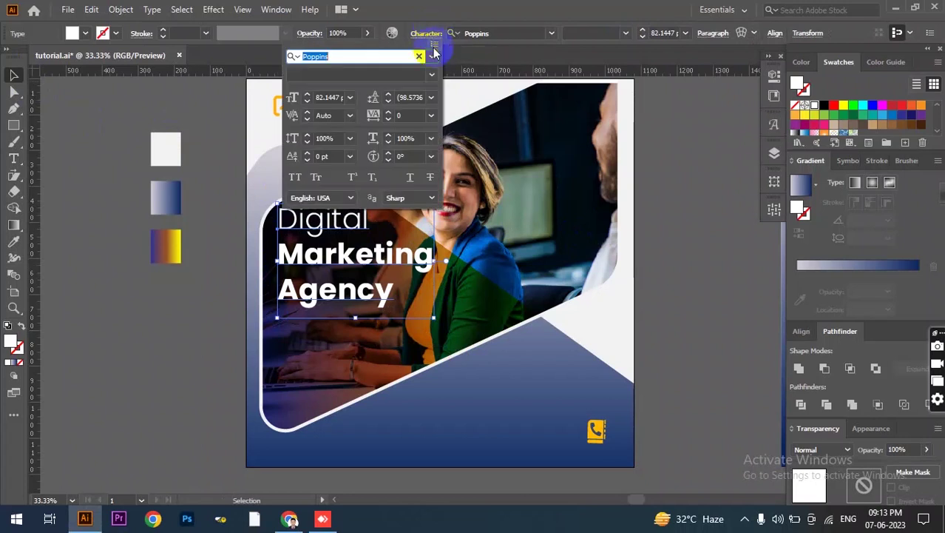
left_click(431, 97)
left_click(449, 140)
left_click(405, 97)
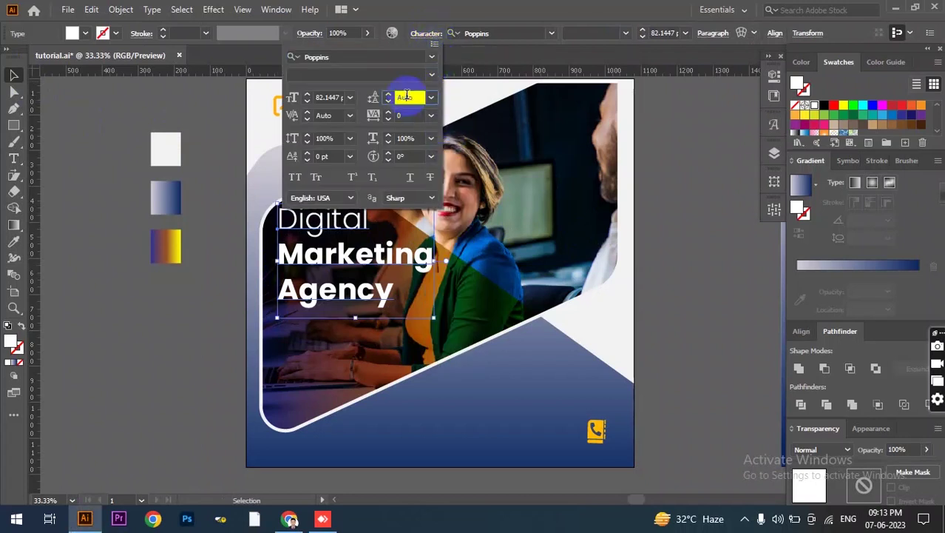
key("Down")
key("Down")
key("Down")
key("Down")
key("Down")
key("Down")
key("Down")
key("Down")
key("Down")
left_click(225, 313)
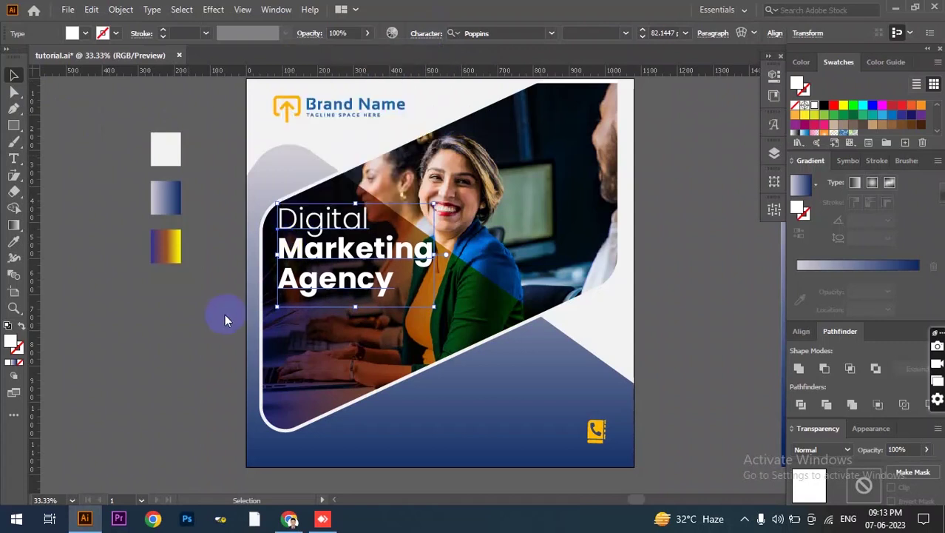
scroll(225, 314, "up", 2)
scroll(311, 249, "up", 1)
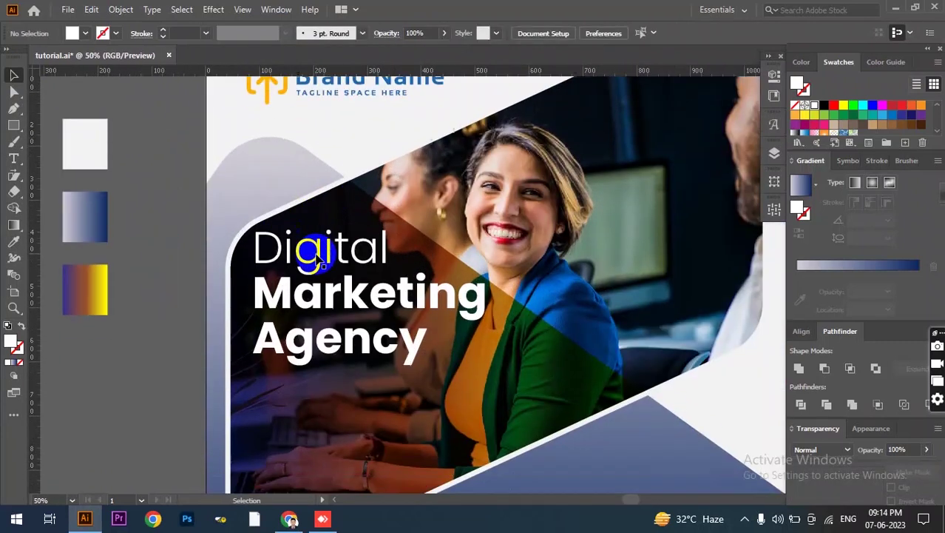
- Draw a small circle on the grey shape near the poster's top-left
left_click(13, 124)
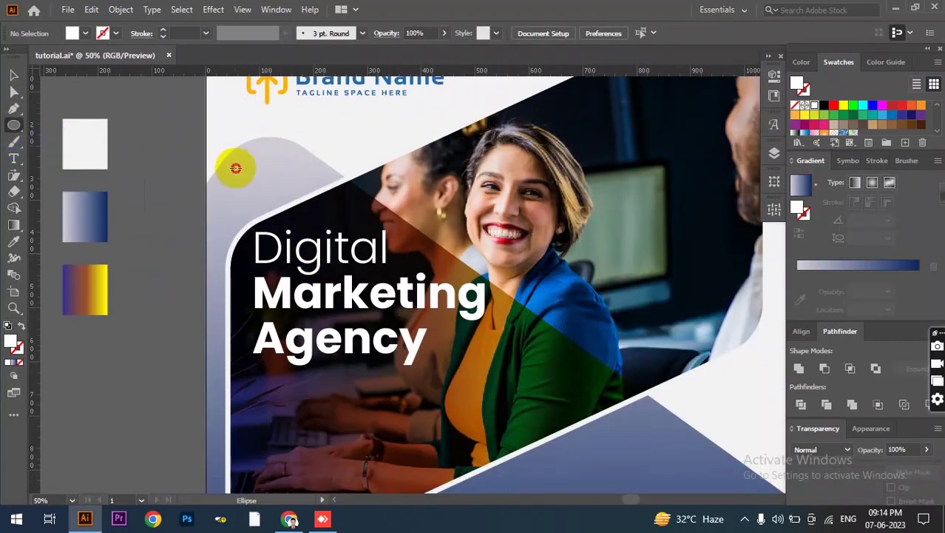
left_click_drag(239, 171, 241, 178)
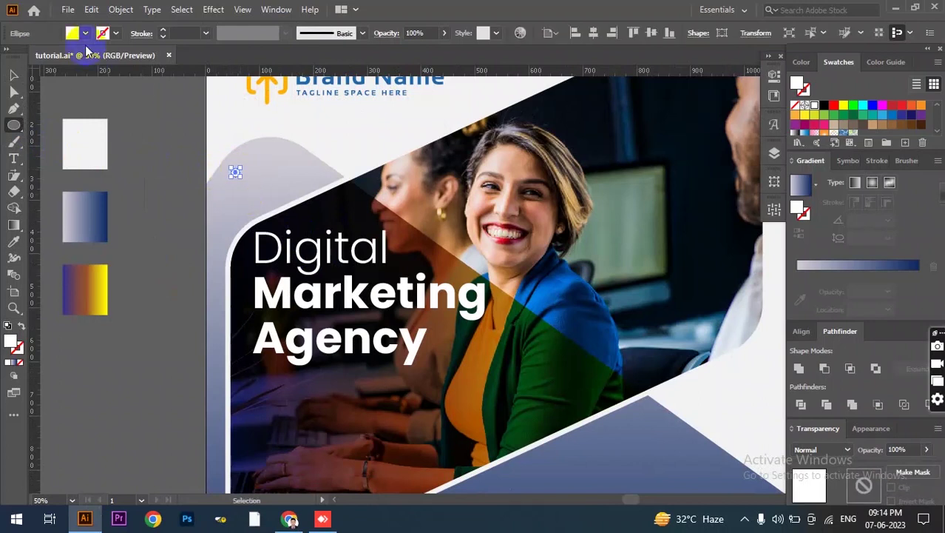
left_click(87, 34)
left_click(28, 56)
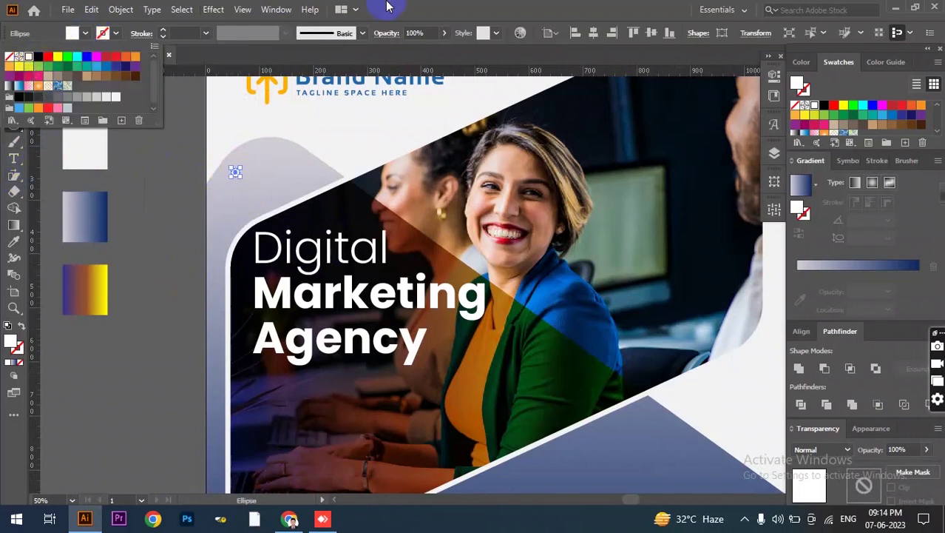
left_click(356, 52)
left_click(13, 241)
left_click(88, 217)
left_click(14, 75)
left_click(201, 158)
- Fill the small circle with dark grey from the Color Picker
scroll(227, 168, "up", 3, "alt")
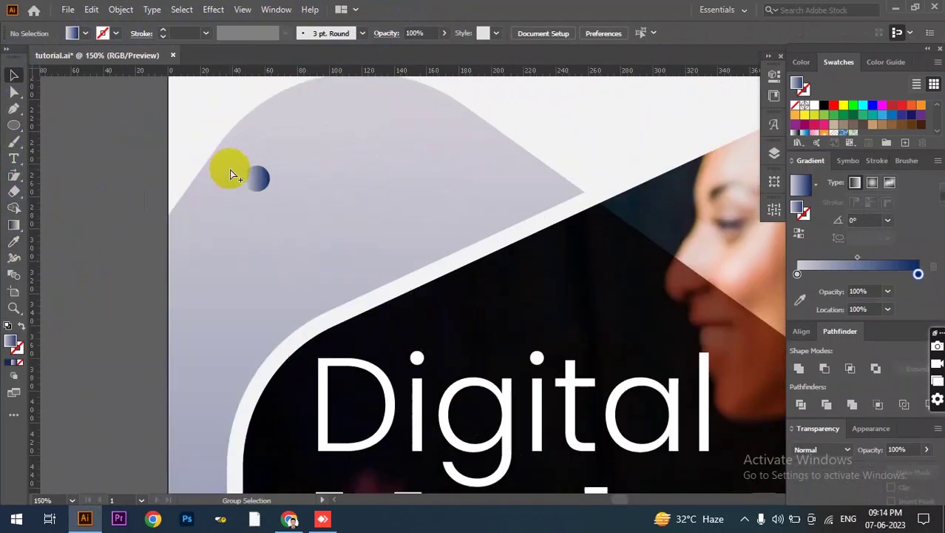
left_click(253, 178)
left_click(85, 33)
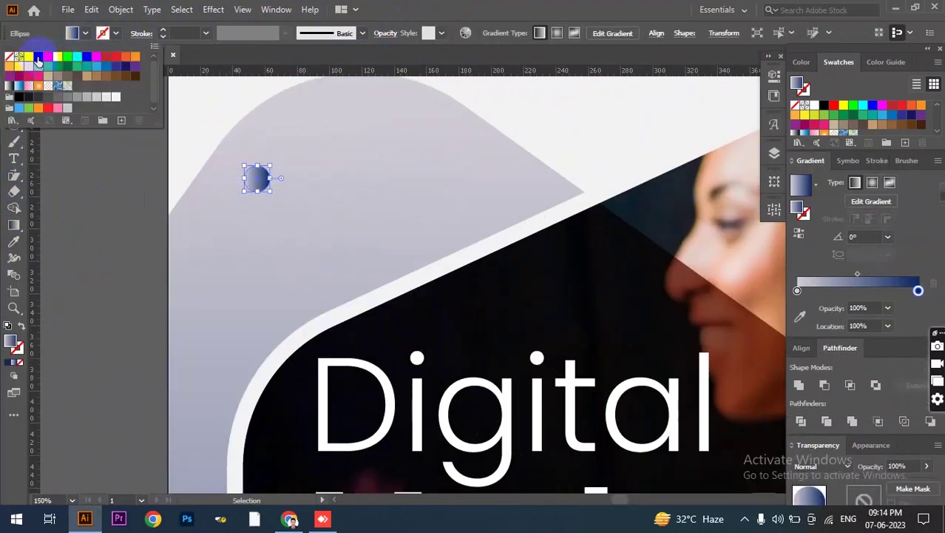
left_click(39, 58)
double_click(11, 340)
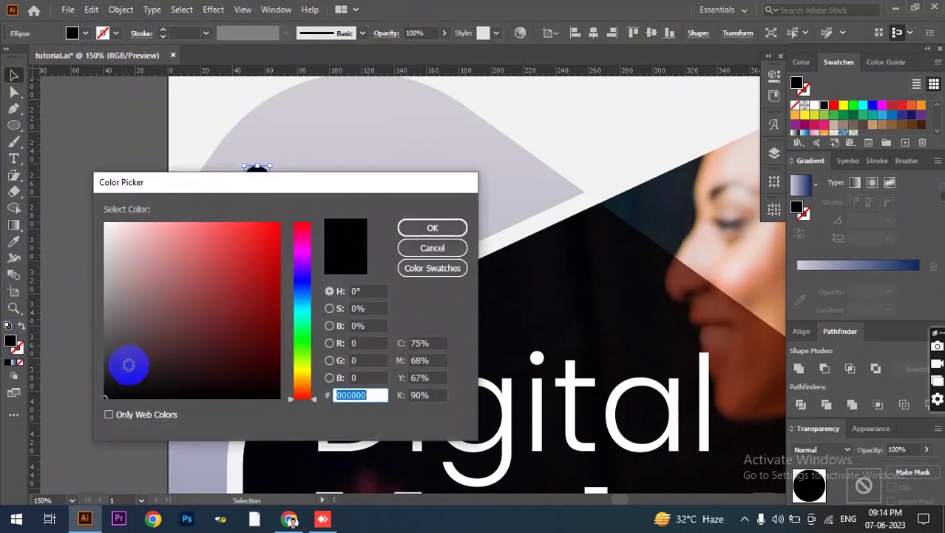
left_click(116, 361)
left_click(421, 228)
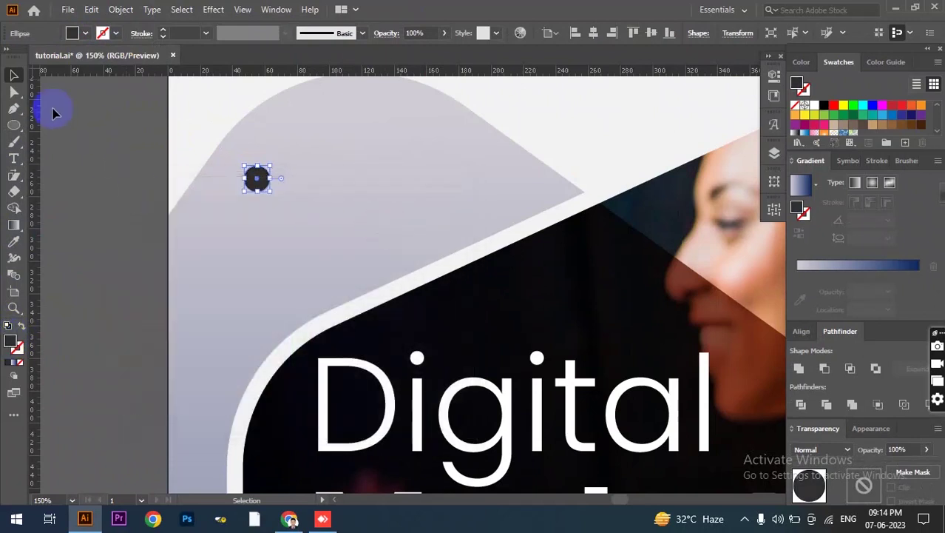
- Duplicate the dot into a row of three, group them, and move the group up-right
left_click_drag(263, 186, 294, 181)
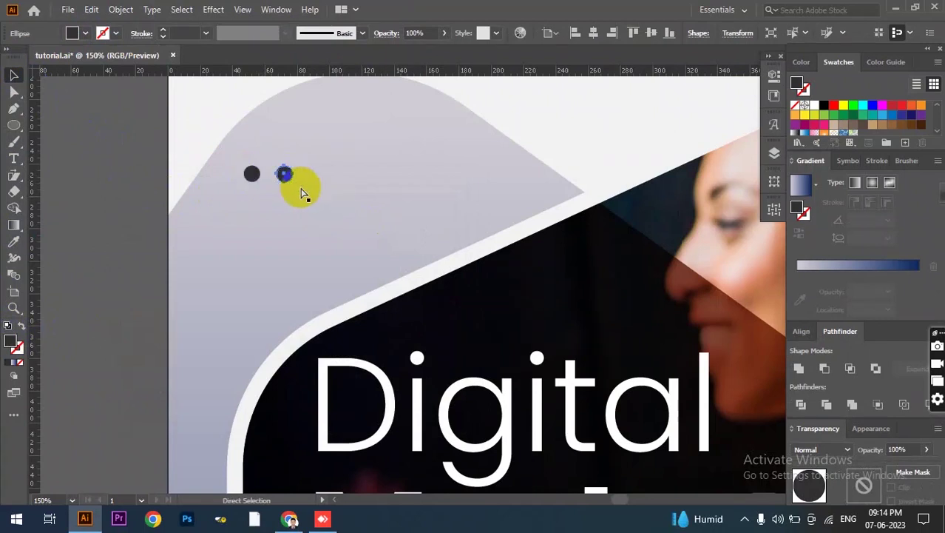
key("ctrl+d")
left_click(288, 176, "shift")
left_click(253, 176, "shift")
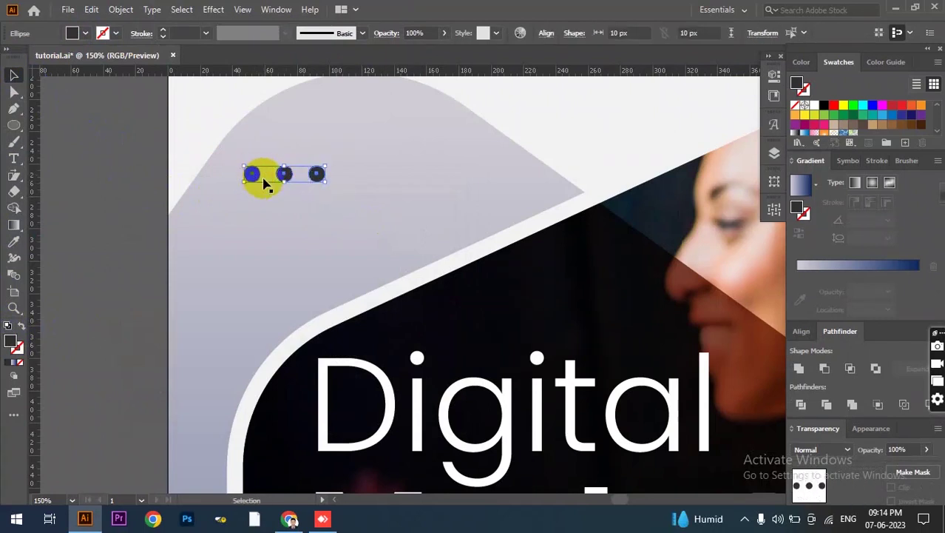
key("ctrl+g")
left_click_drag(280, 169, 344, 144)
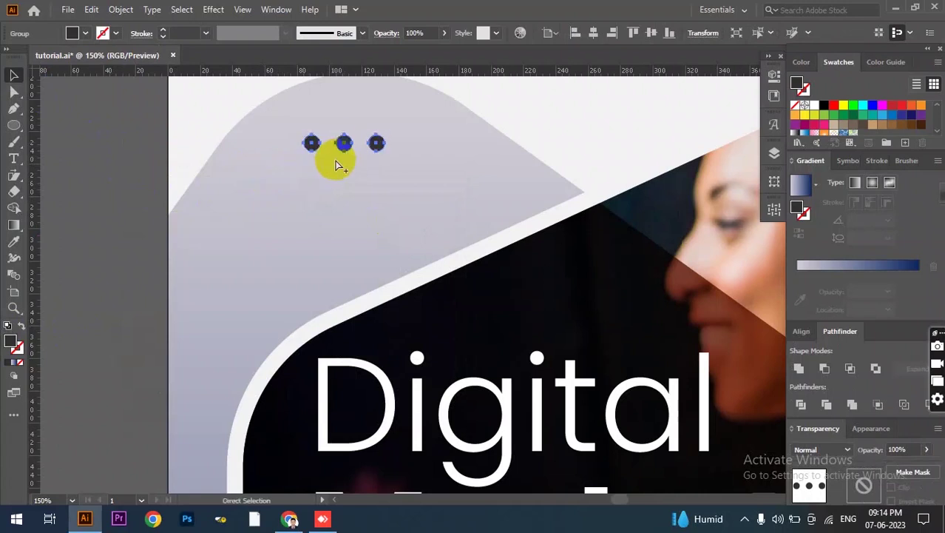
key("ctrl+minus")
key("ctrl+minus")
key("ctrl+minus")
scroll(302, 158, "down", 2)
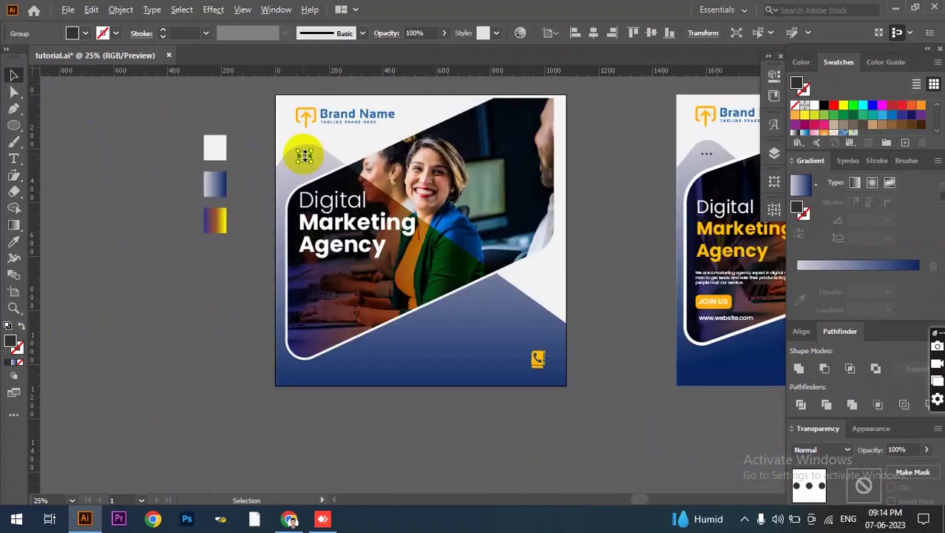
scroll(304, 155, "up", 1)
scroll(299, 136, "down", 1)
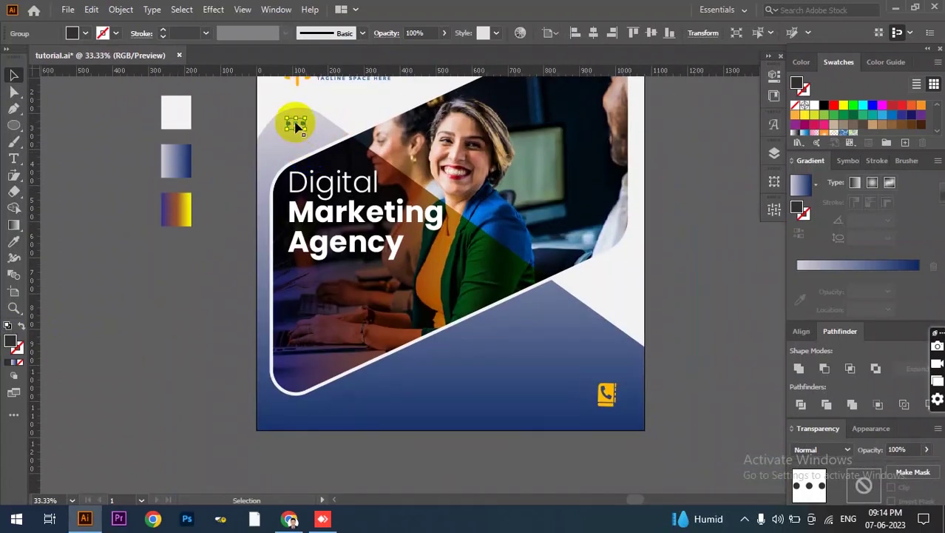
- Copy the dots group to just above the phone icon and make the copy white
left_click_drag(295, 127, 604, 366)
left_click(668, 376)
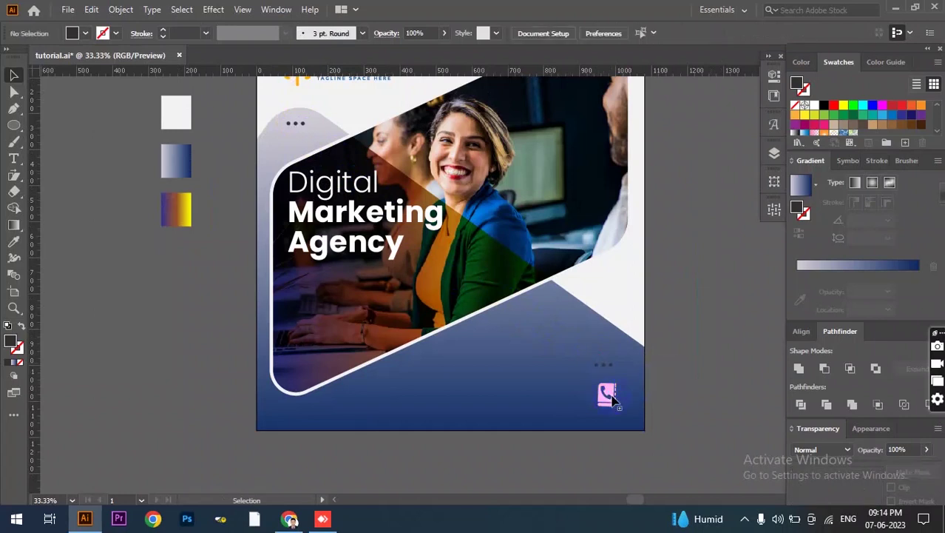
left_click(603, 369)
left_click(85, 33)
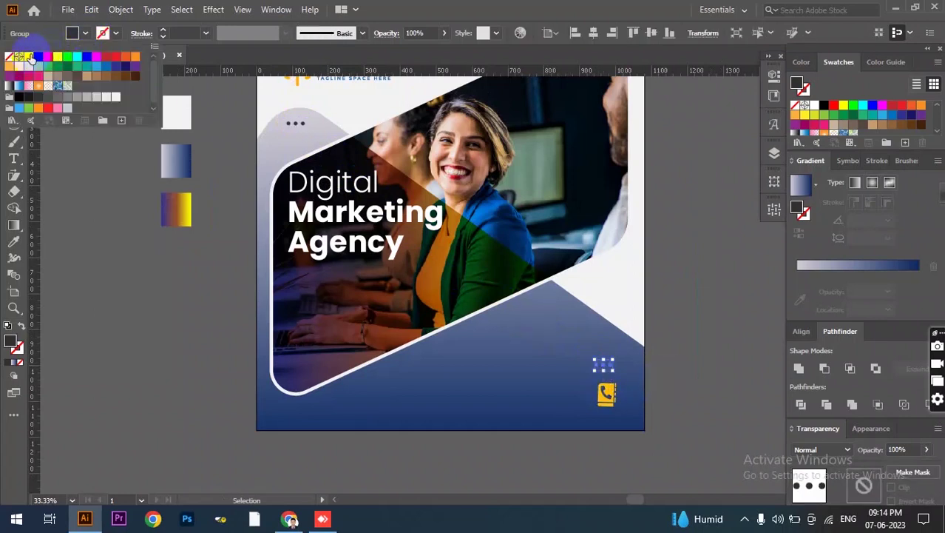
left_click(698, 394)
key("ctrl+plus")
left_click(13, 158)
- Add a 'More Information' label and make it white at about 25 pt
left_click(398, 324)
type("More Information")
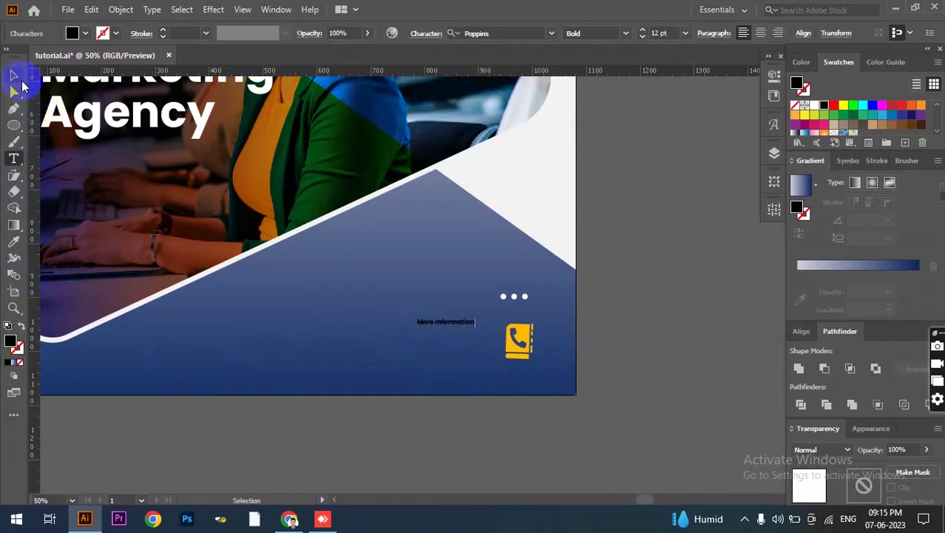
left_click(14, 75)
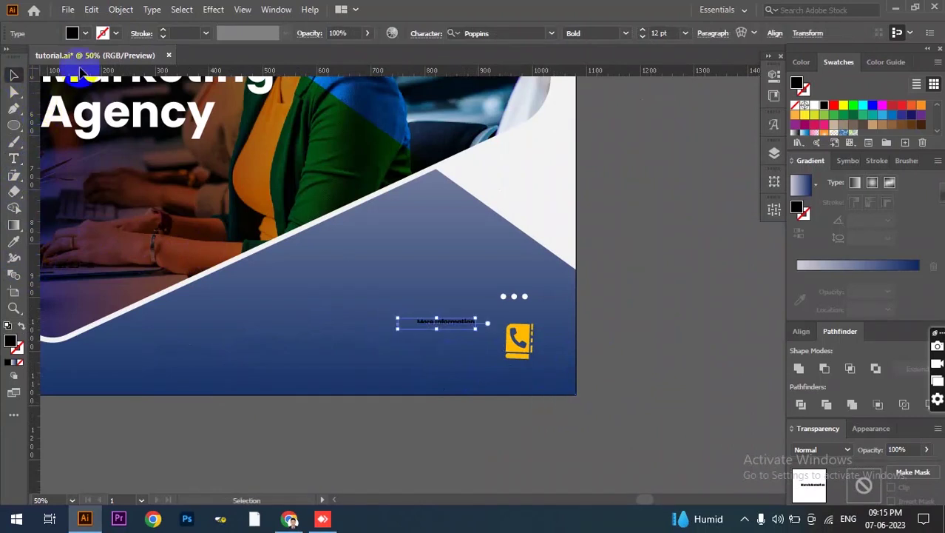
left_click(85, 34)
left_click(29, 56)
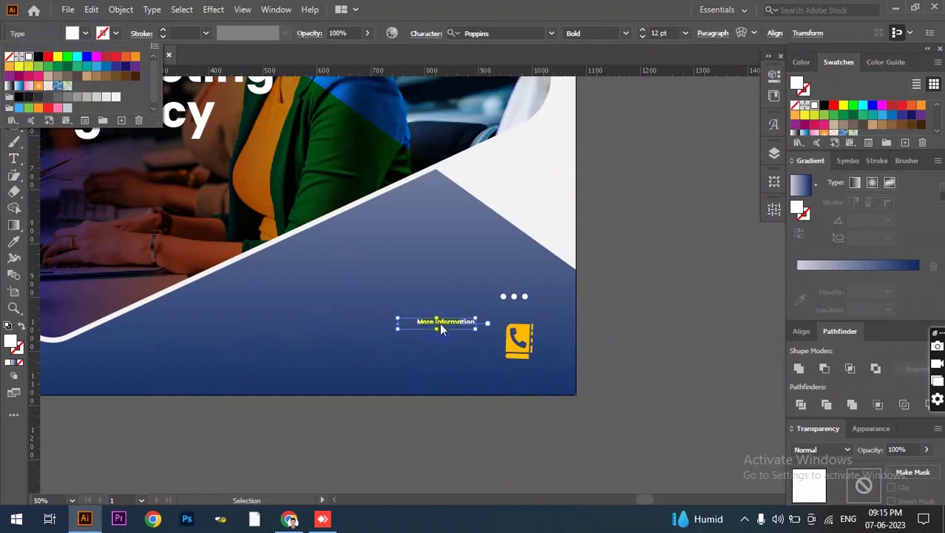
left_click(398, 327)
mouse_move(398, 328)
left_mouse_down()
mouse_move(314, 333)
mouse_move(310, 320)
left_mouse_up()
- Delete the label's leading space and move it beside the phone icon
left_click(13, 157)
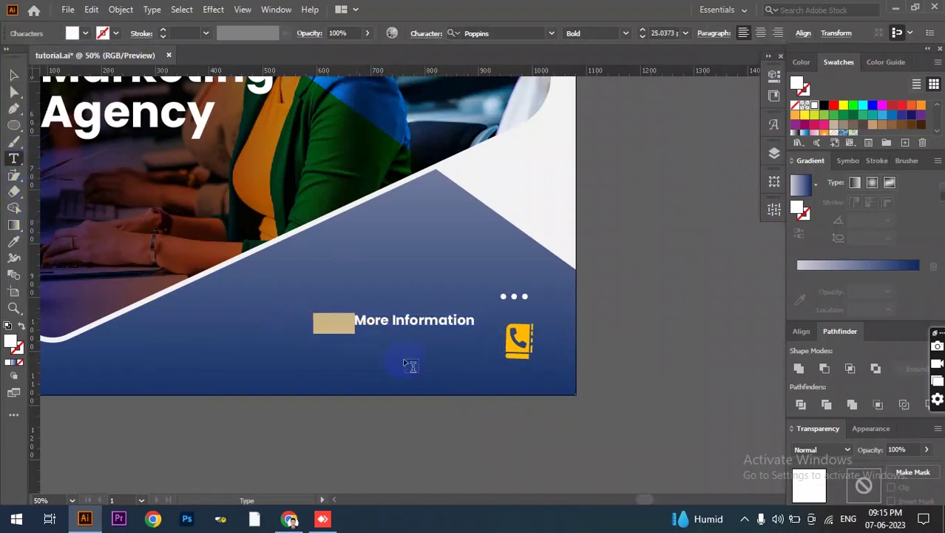
key("BackSpace")
left_click(14, 75)
left_click_drag(413, 325, 479, 333)
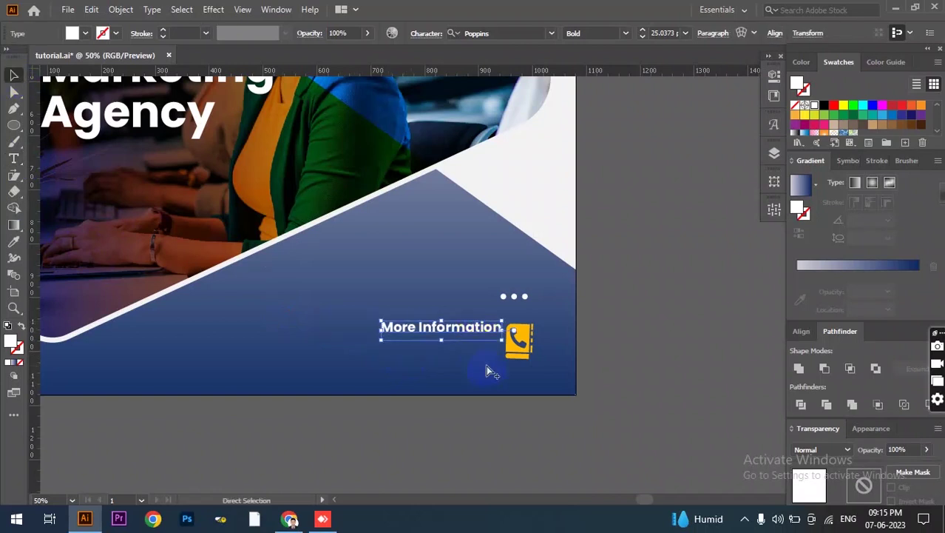
key("ctrl+=")
left_click(11, 159)
- Clear the Lorem Ipsum placeholder under More Information and make the new text white
left_click(286, 358)
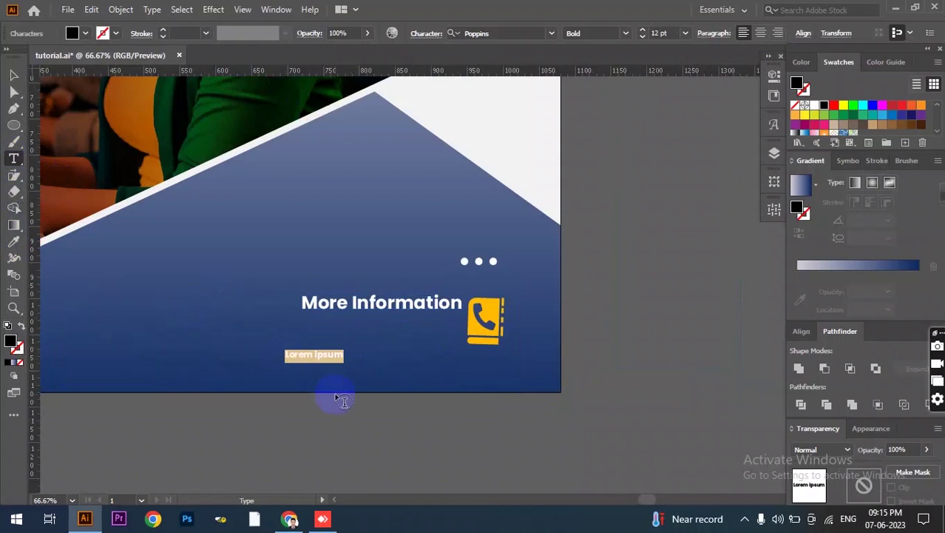
key("BackSpace")
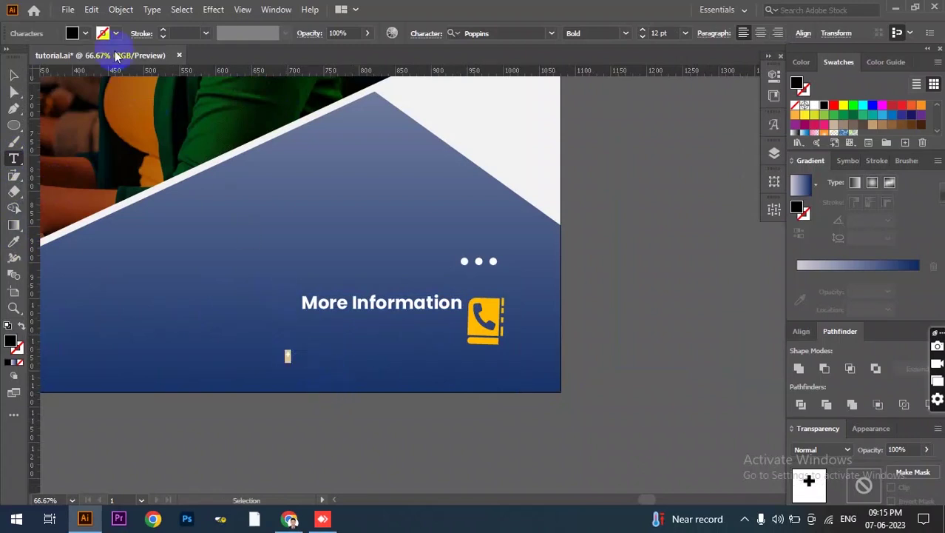
left_click(85, 33)
left_click(28, 58)
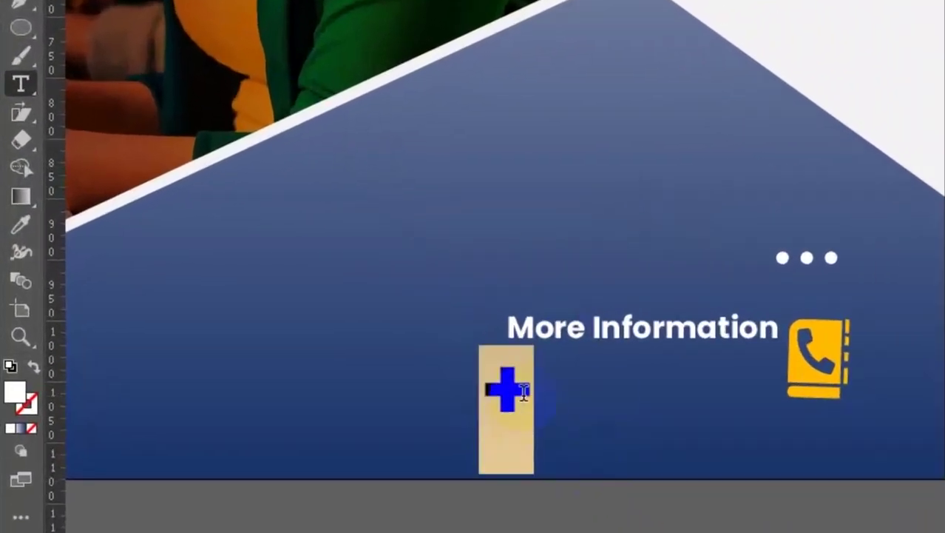
- Type the placeholder phone number after the plus sign and scale it to fit the poster
left_click(591, 463)
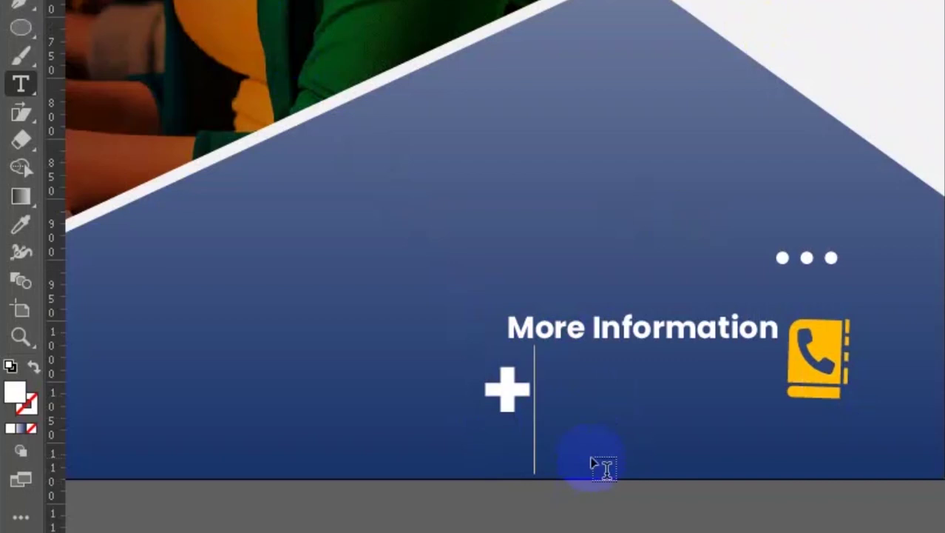
scroll(608, 457, "down", 2)
scroll(608, 458, "down", 1)
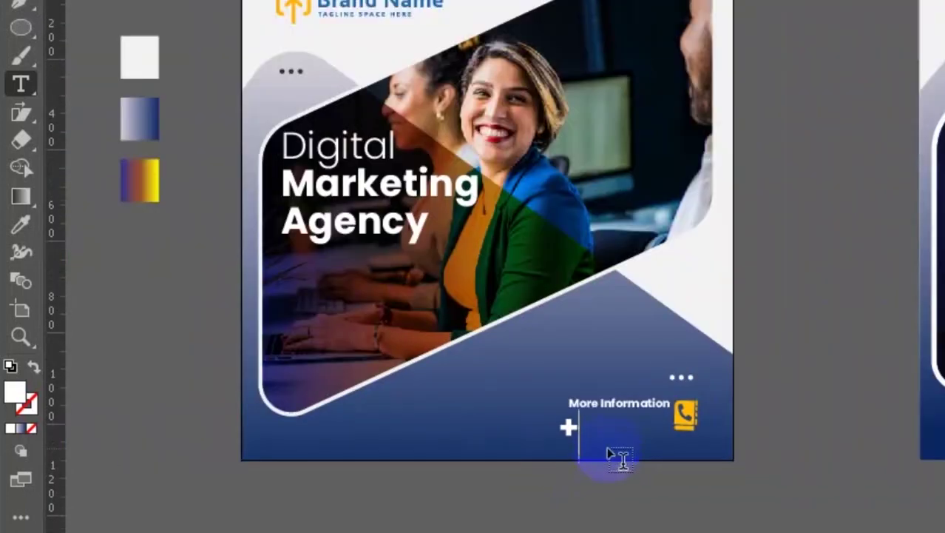
type("123 456")
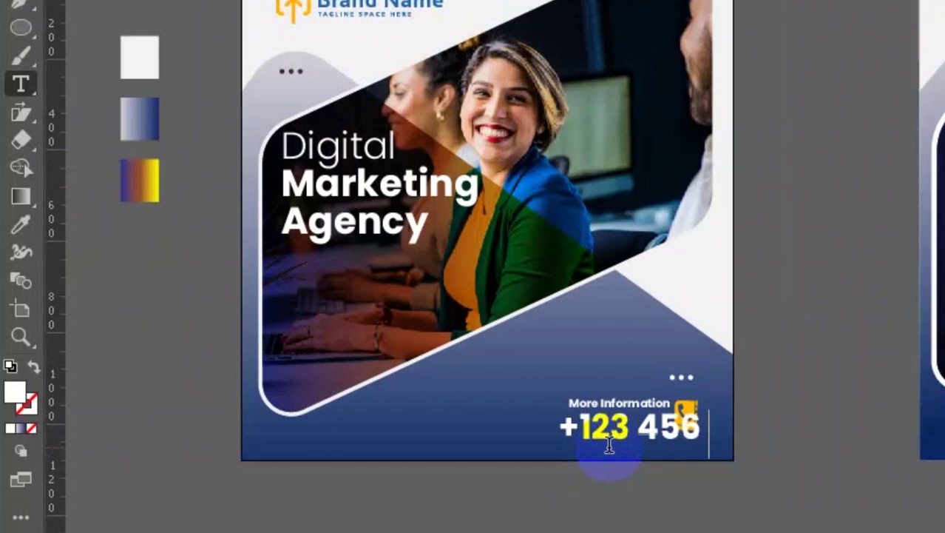
type(" 789 00")
scroll(612, 459, "up", 1)
scroll(612, 459, "up", 1)
key("Escape")
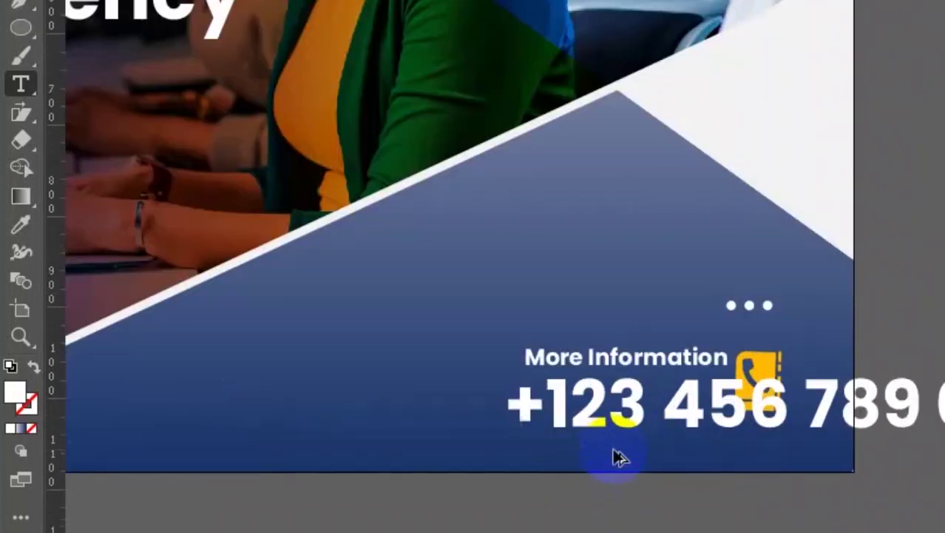
mouse_move(607, 359)
left_mouse_down()
mouse_move(447, 356)
mouse_move(389, 341)
left_mouse_up()
scroll(399, 354, "up", 1)
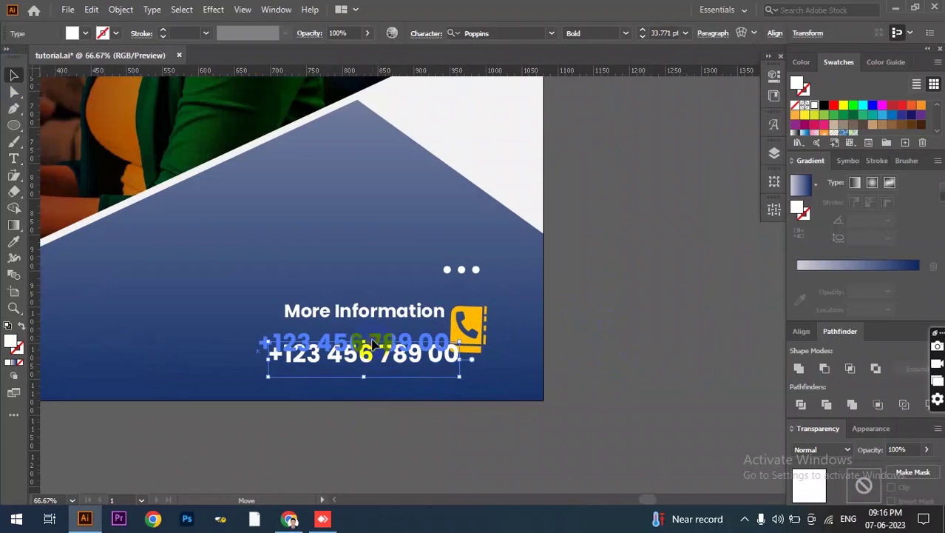
left_click(363, 310)
left_click(13, 158)
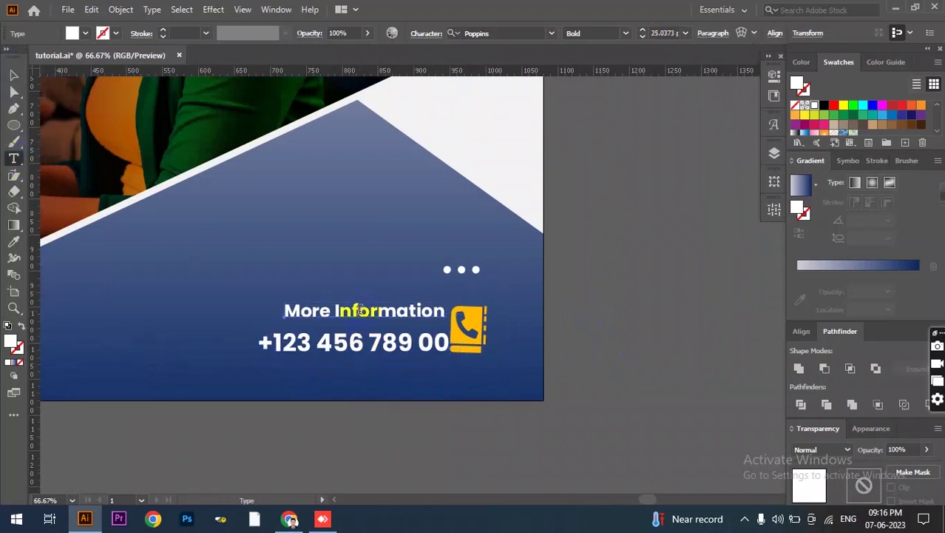
- Shorten the label to 'More Inf', shift it right, and set it to Medium weight
left_click_drag(359, 311, 556, 313)
key("BackSpace")
left_click(10, 75)
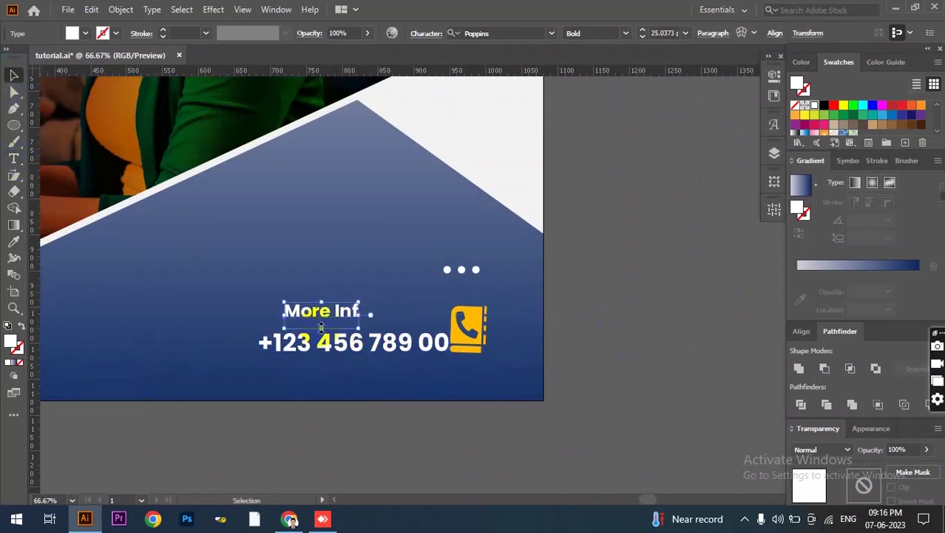
left_click_drag(342, 315, 423, 314)
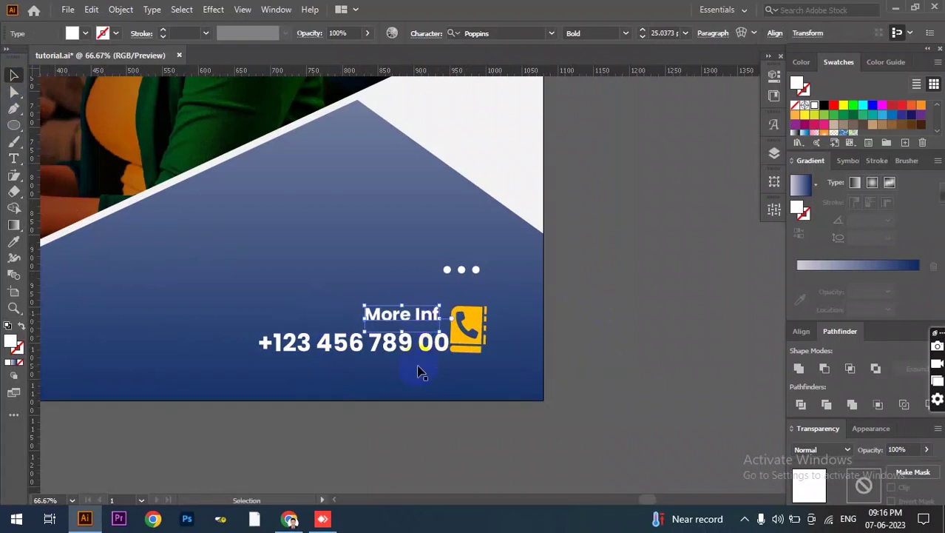
scroll(307, 363, "up", 1)
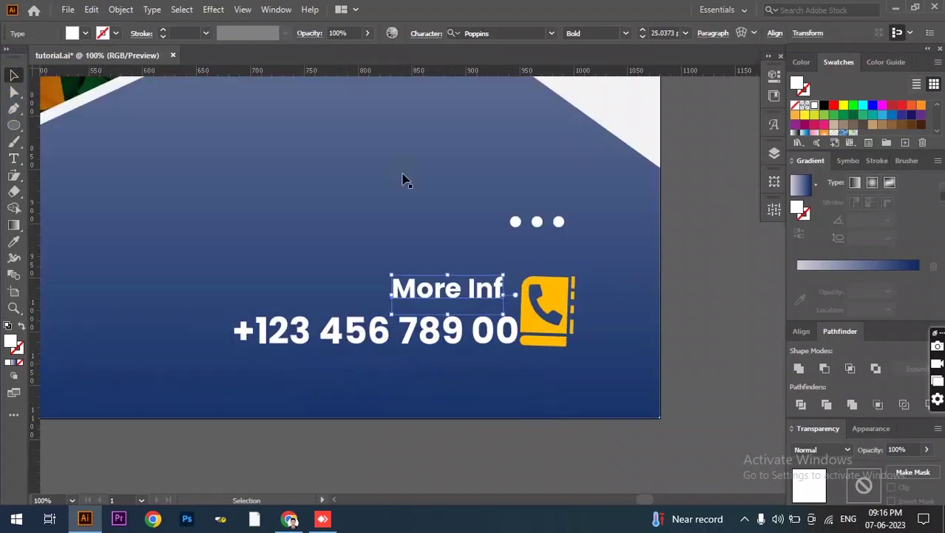
left_click(625, 32)
left_click(600, 177)
- Enlarge the phone number to about 37.7 pt and align it flush right with 'More Inf'
left_click(410, 342)
left_click_drag(231, 337, 199, 338)
left_click_drag(456, 332, 431, 326)
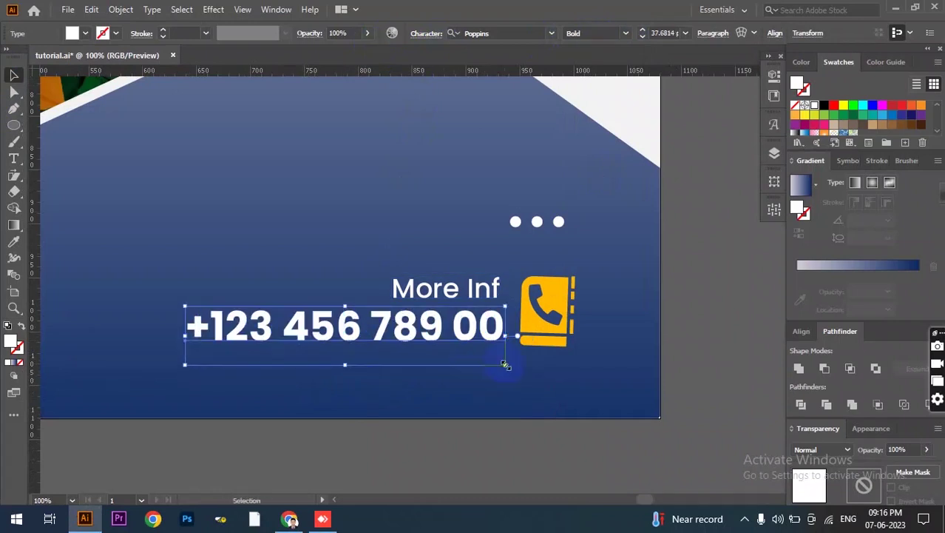
scroll(503, 362, "down", 1)
scroll(496, 286, "up", 1)
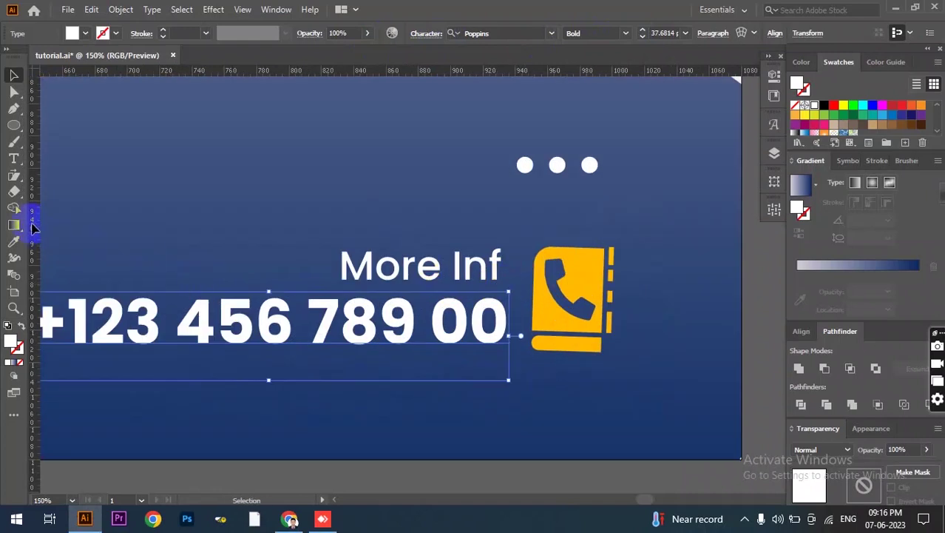
left_click(490, 288)
left_click_drag(479, 275, 484, 275)
left_click(602, 479)
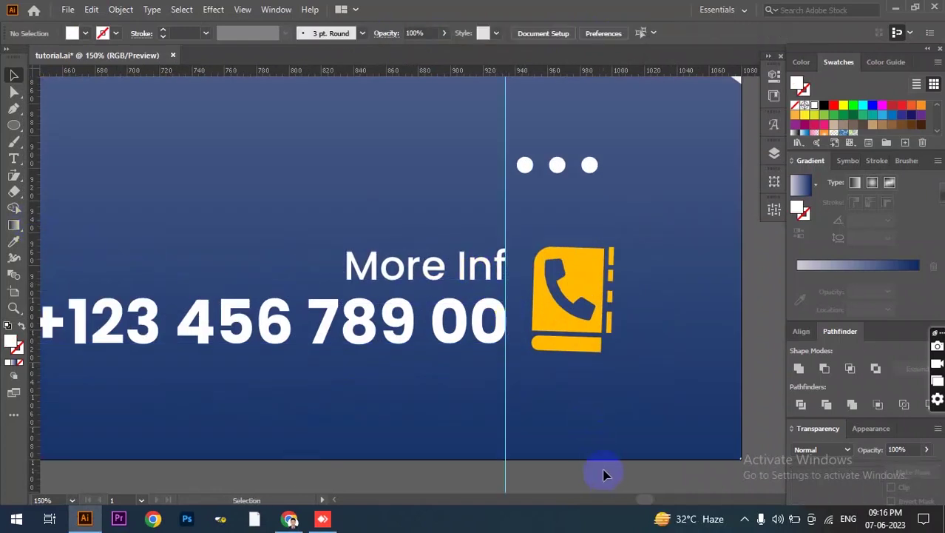
scroll(677, 376, "down", 2)
scroll(665, 381, "down", 1)
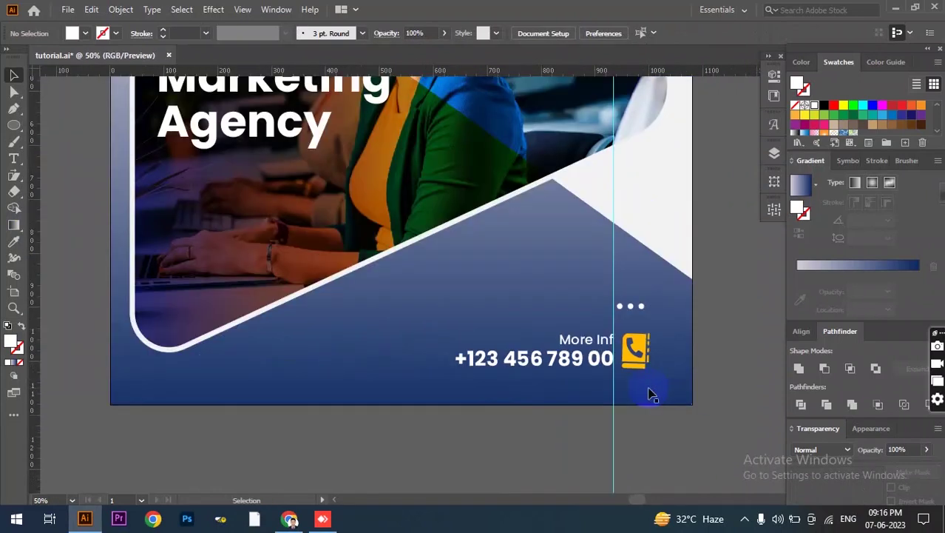
scroll(648, 392, "down", 1)
scroll(613, 397, "down", 1)
scroll(603, 400, "up", 1)
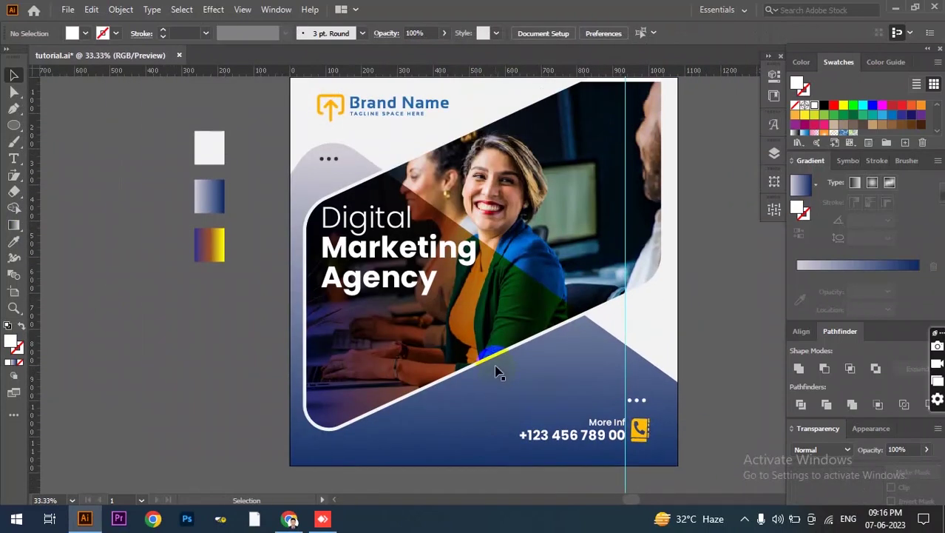
- Draw a text frame under the headline with 18 pt size and white fill
left_click_drag(321, 301, 524, 337)
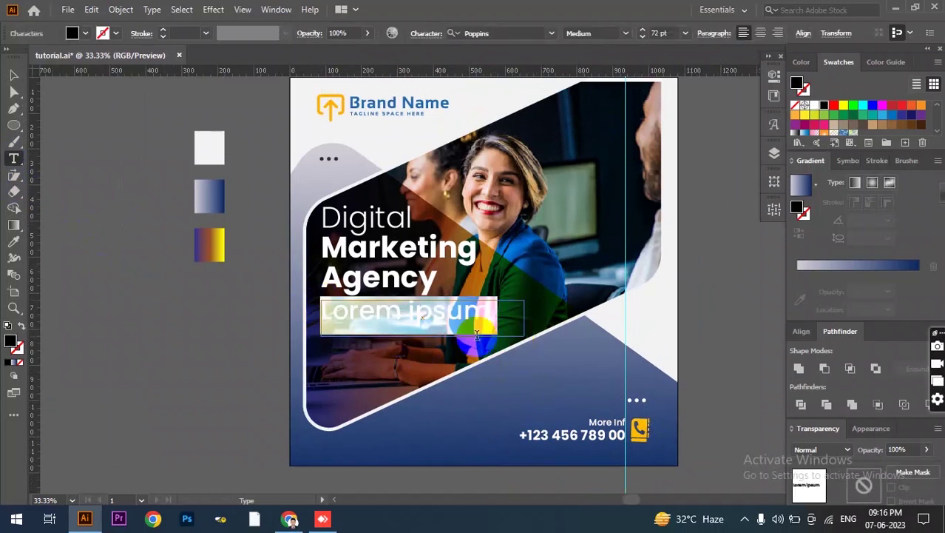
left_click(686, 33)
left_click(707, 70)
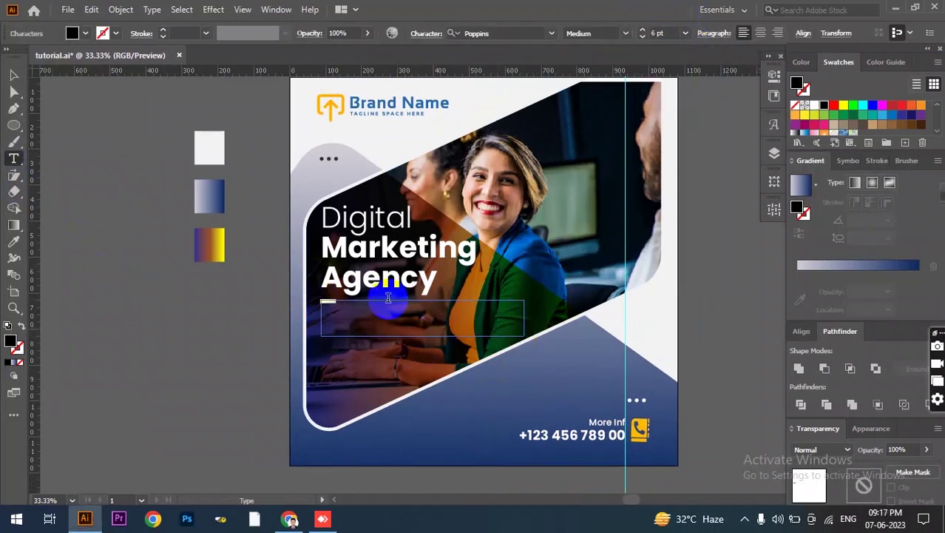
left_click(686, 33)
left_click(702, 188)
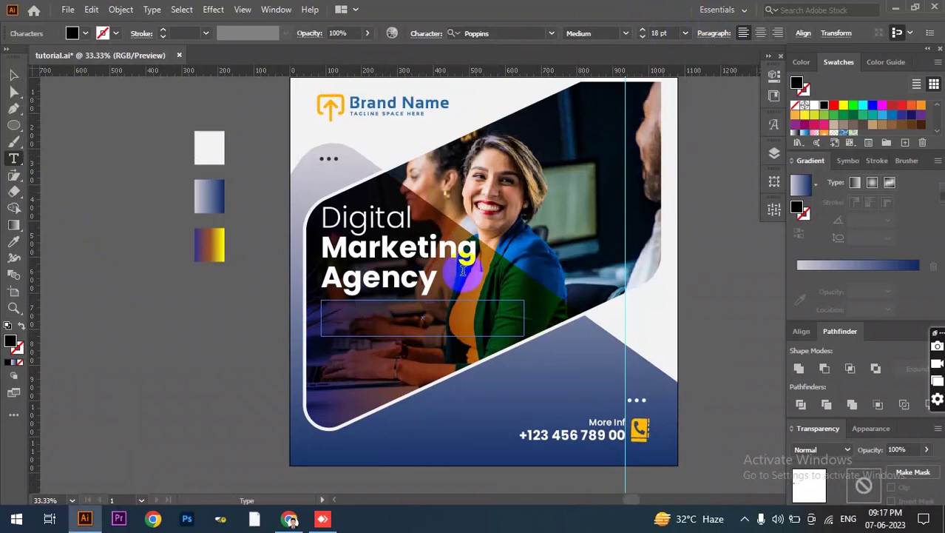
left_click(85, 34)
left_click(28, 56)
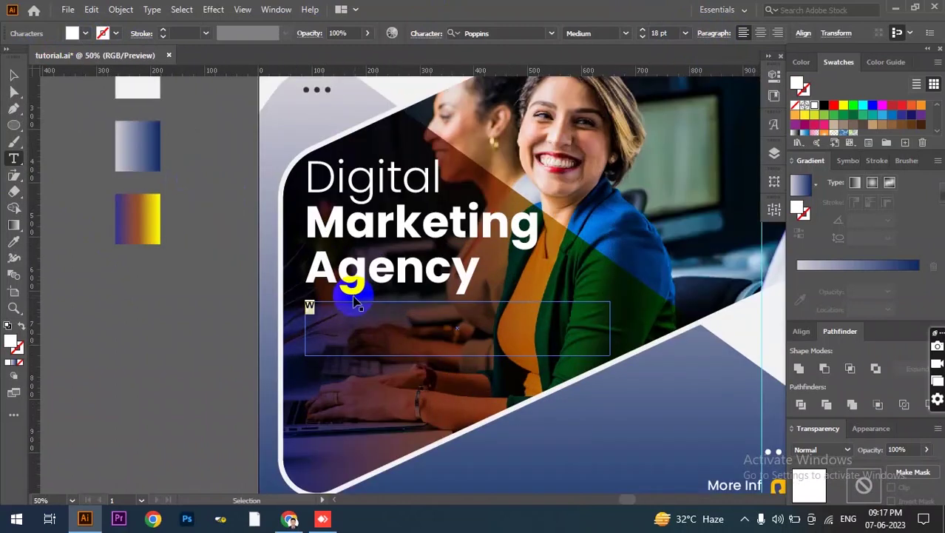
scroll(347, 296, "up", 1)
- Type the paragraph about the agency's digital marketing expertise and trusted service
left_click(330, 313)
type("e are a marketing agency expert in Digital mark")
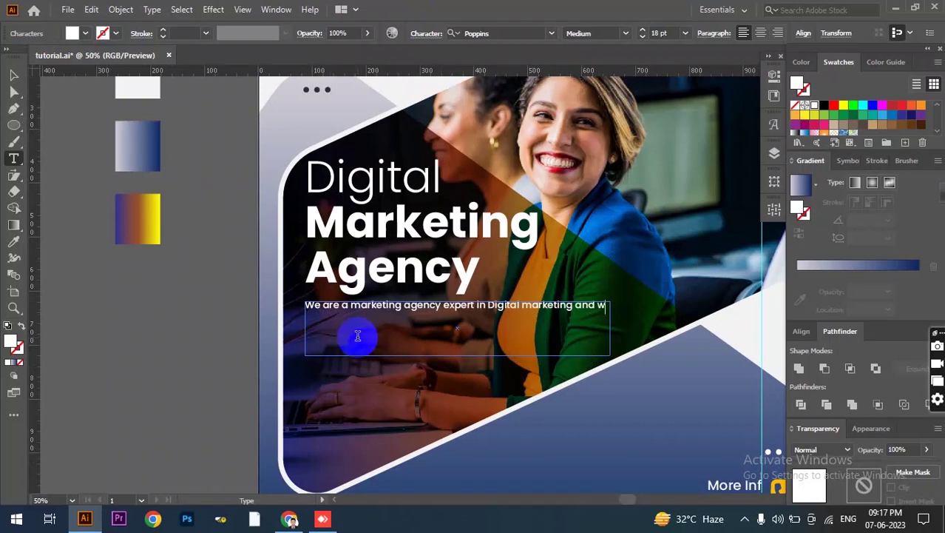
type("eting and we")
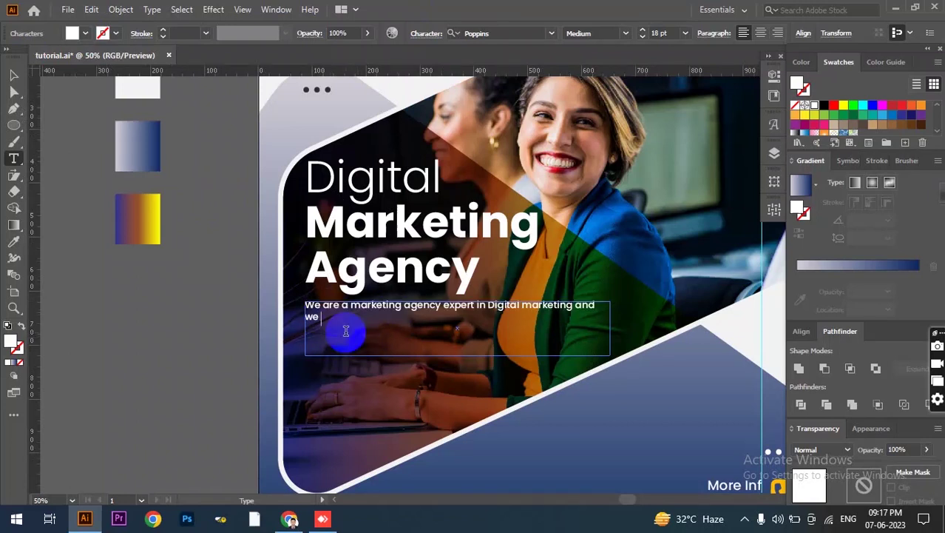
type("rvice")
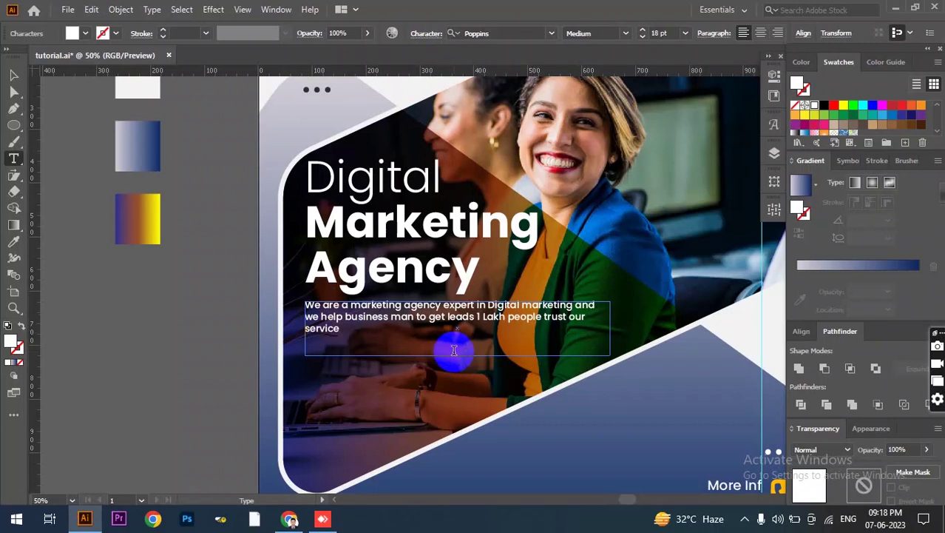
left_click(13, 74)
left_click(210, 368)
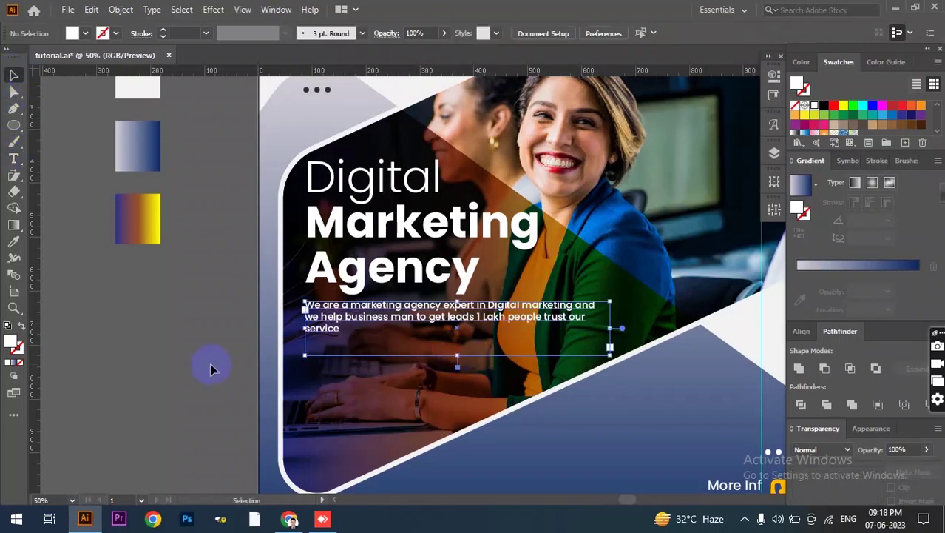
- Draw a rectangle bar beneath the body paragraph, redrawing it taller
left_click(13, 125)
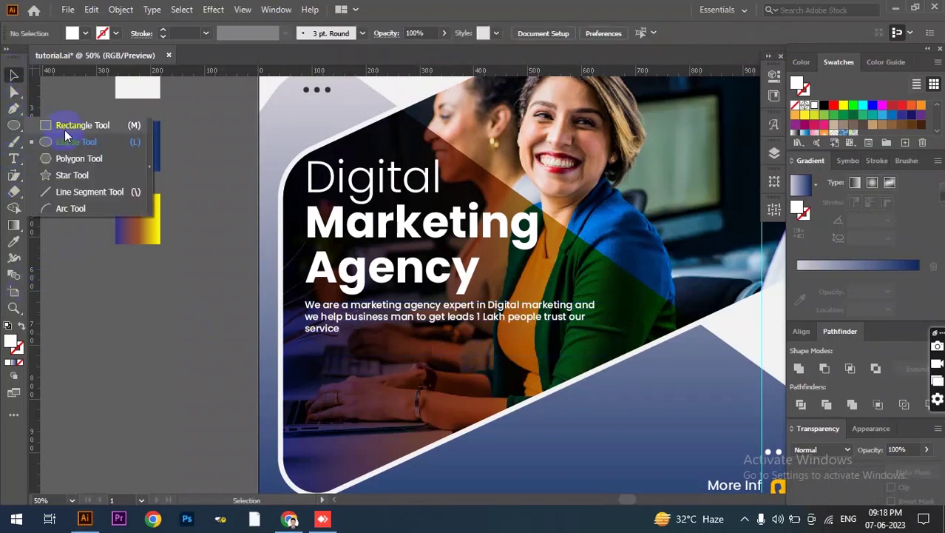
left_click(64, 130)
left_click_drag(304, 362, 460, 380)
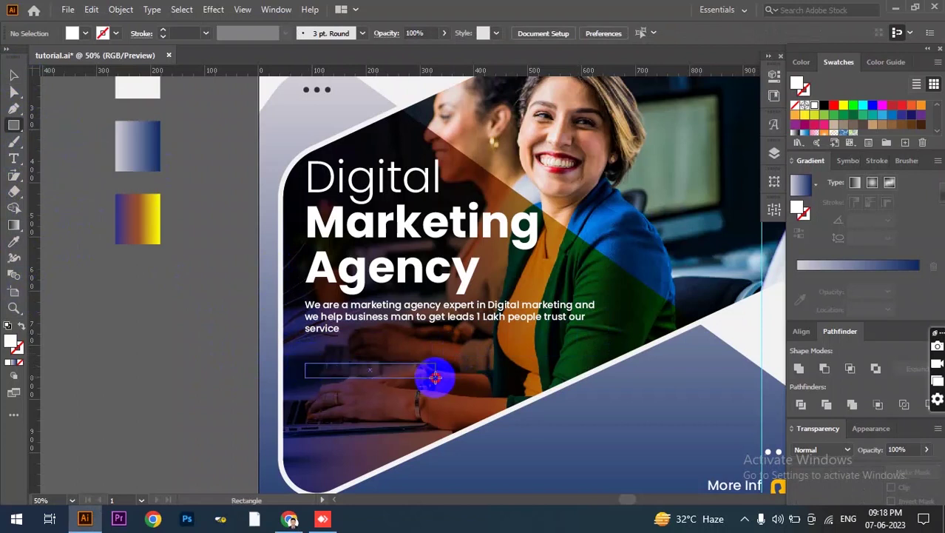
scroll(460, 382, "down", 2)
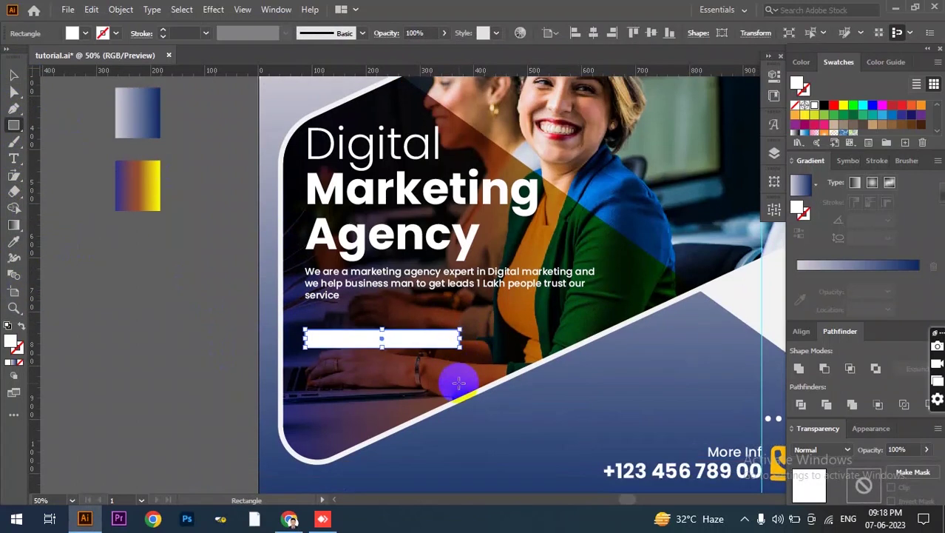
key("v")
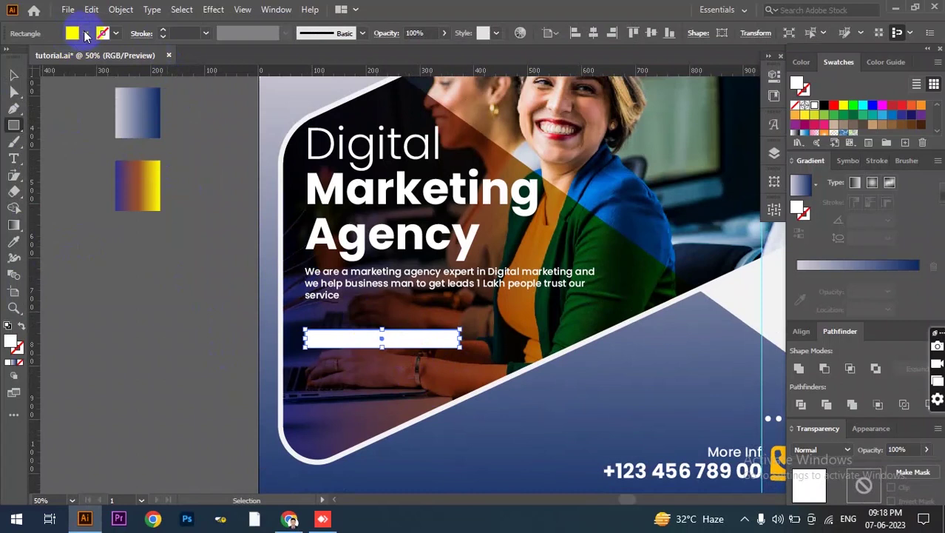
scroll(157, 271, "down", 1)
scroll(281, 312, "up", 1)
scroll(281, 312, "up", 1)
key("m")
mouse_move(285, 311)
left_mouse_down()
mouse_move(426, 320)
mouse_move(321, 321)
mouse_move(306, 342)
left_mouse_up()
scroll(334, 351, "up", 3)
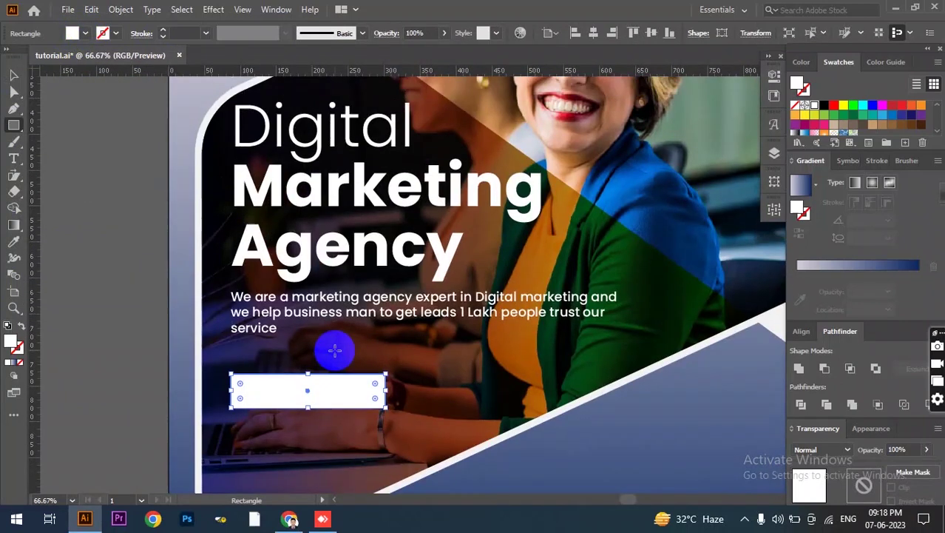
scroll(334, 351, "up", 1)
- Round the bar's corners into a pill and fill it with a deep orange
left_click(368, 420)
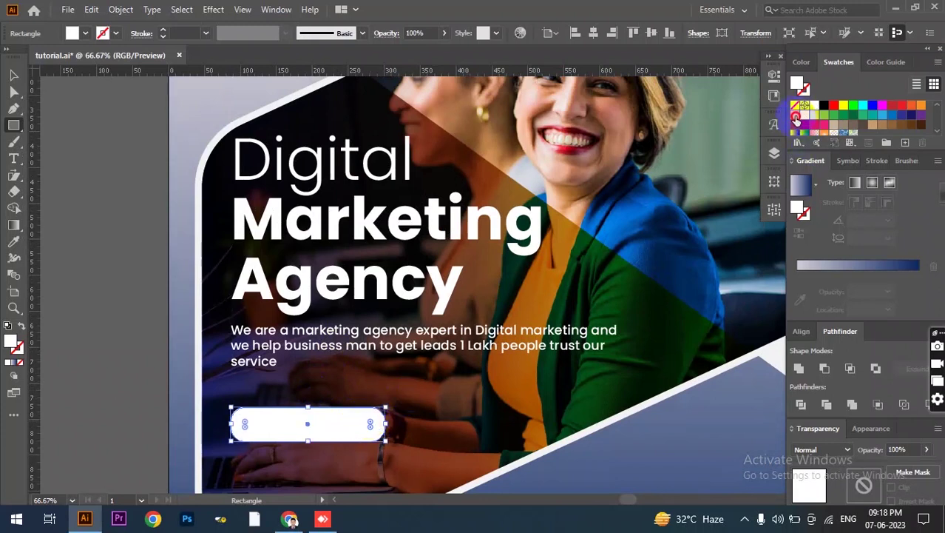
left_click(796, 119)
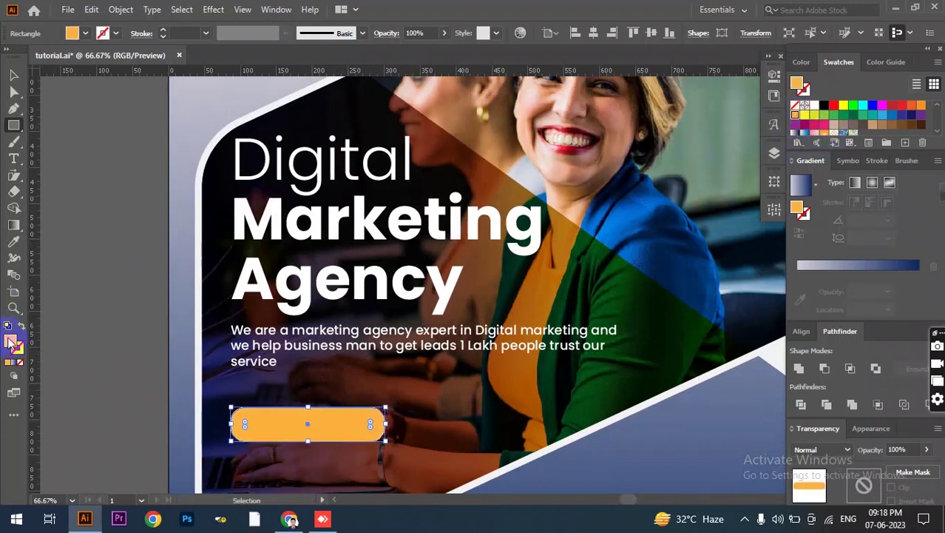
double_click(11, 341)
left_click_drag(252, 226, 266, 225)
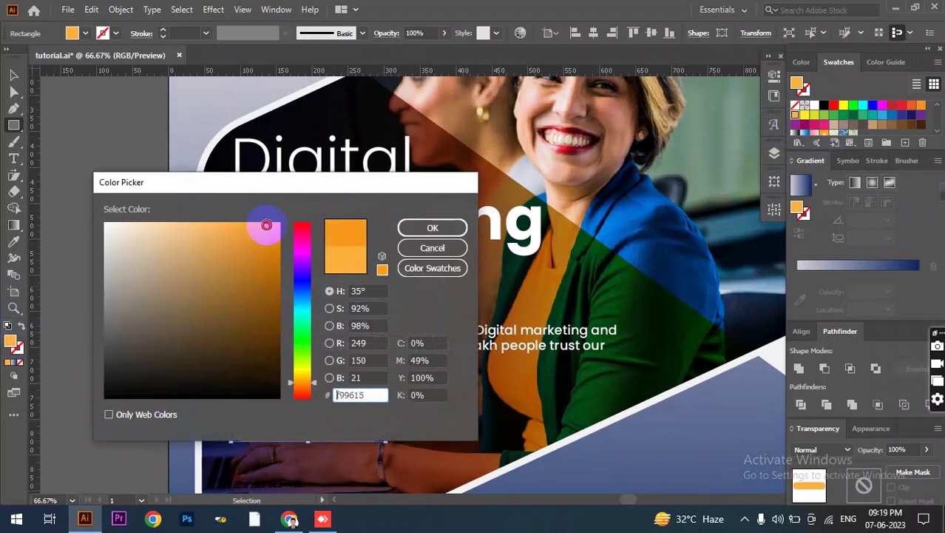
left_click(432, 227)
left_click(13, 75)
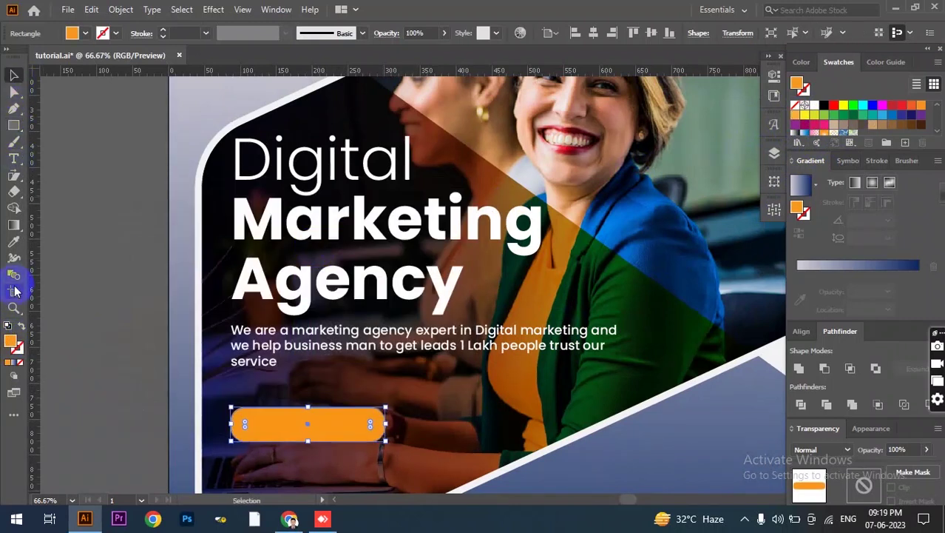
left_click(13, 158)
- Type a white Bold 'JOIN US' label beside the artboard
left_click(149, 355)
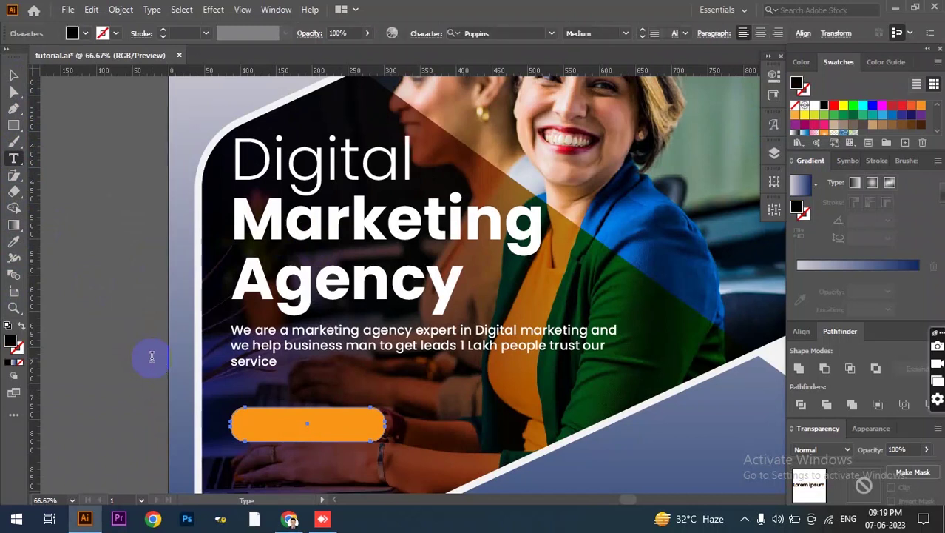
type("JOIN US")
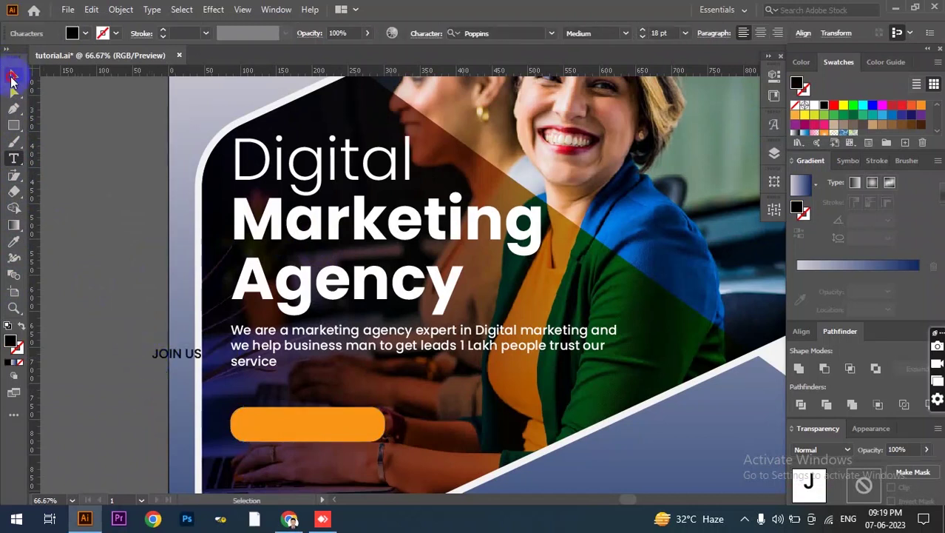
left_click(12, 76)
left_click(85, 33)
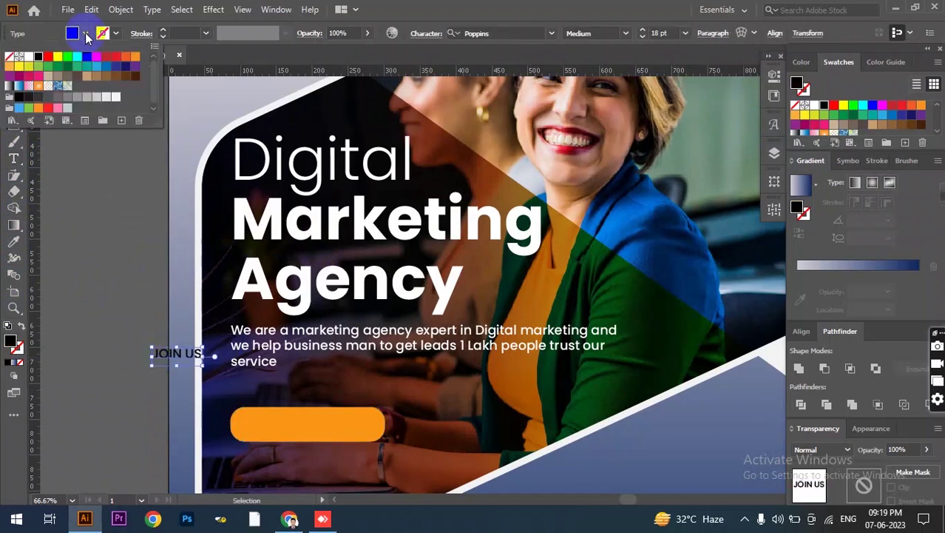
left_click(28, 57)
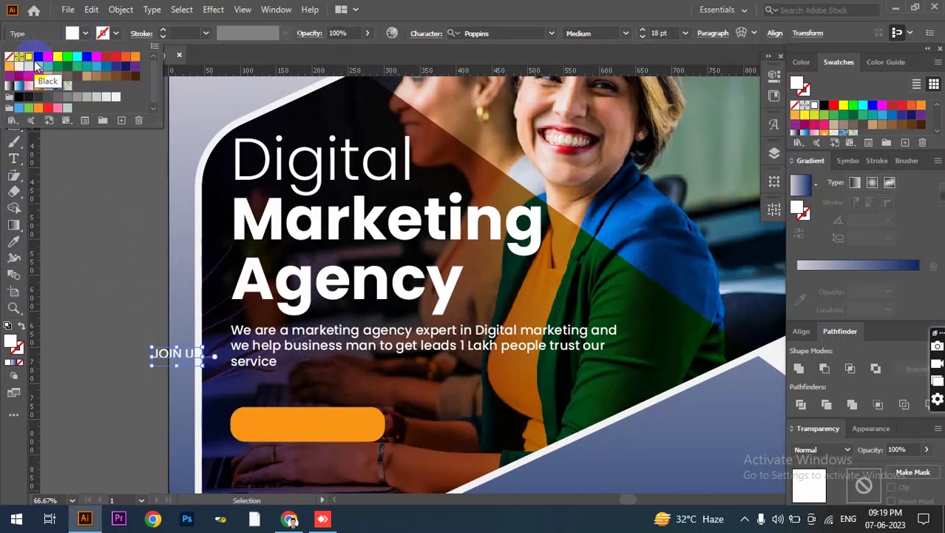
left_click(620, 32)
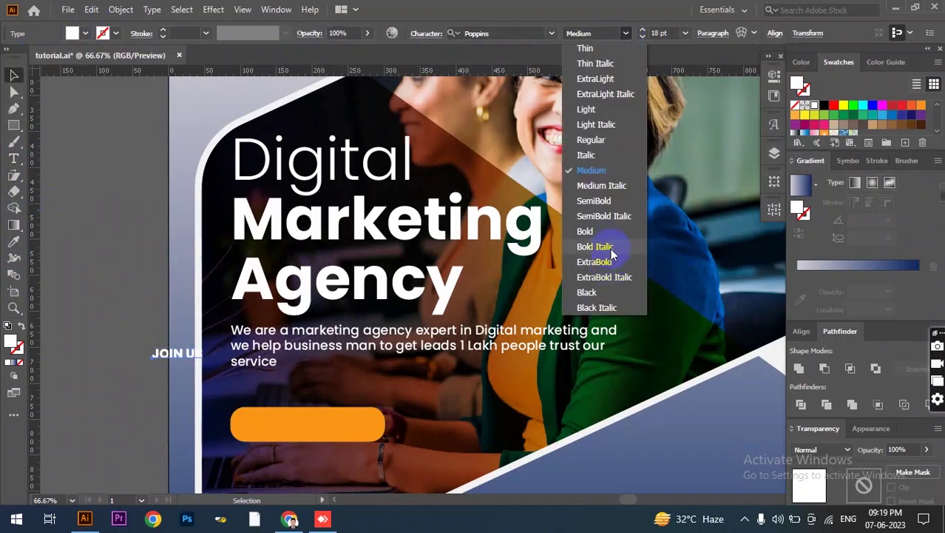
left_click(584, 231)
- Move JOIN US onto the orange button and start a text line beneath it
mouse_move(185, 353)
left_mouse_down()
mouse_move(307, 423)
mouse_move(374, 421)
mouse_move(304, 427)
left_mouse_up()
scroll(327, 406, "down", 3)
scroll(362, 412, "down", 2)
left_click(161, 304)
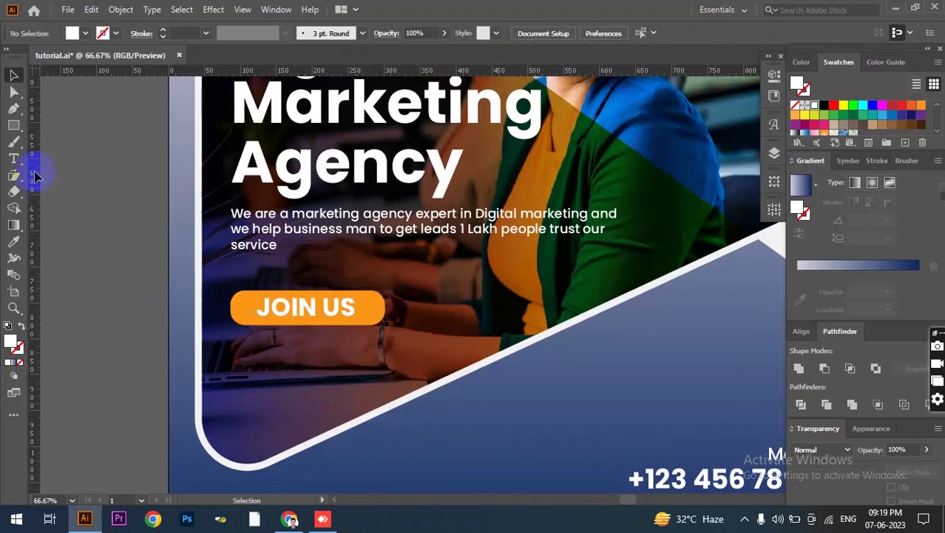
left_click(14, 157)
left_click(245, 345)
left_click(74, 33)
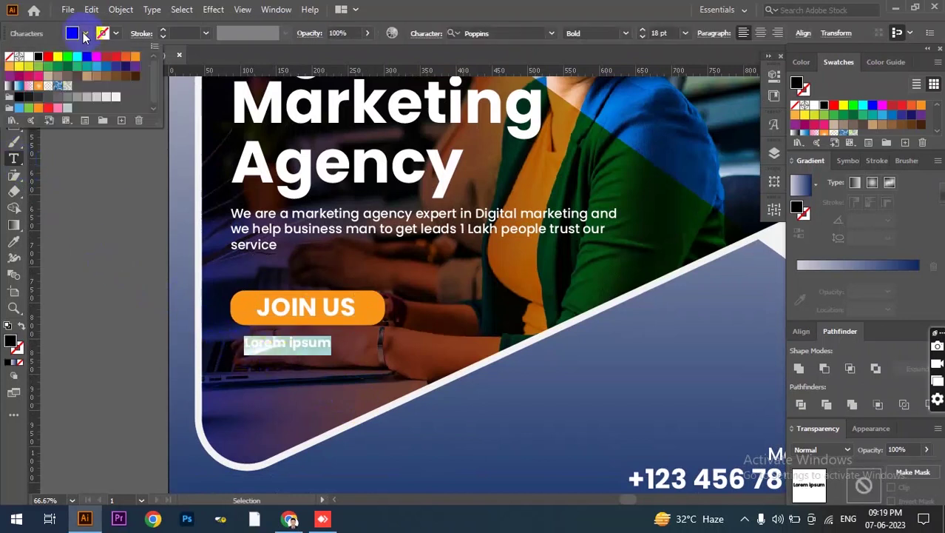
left_click(28, 56)
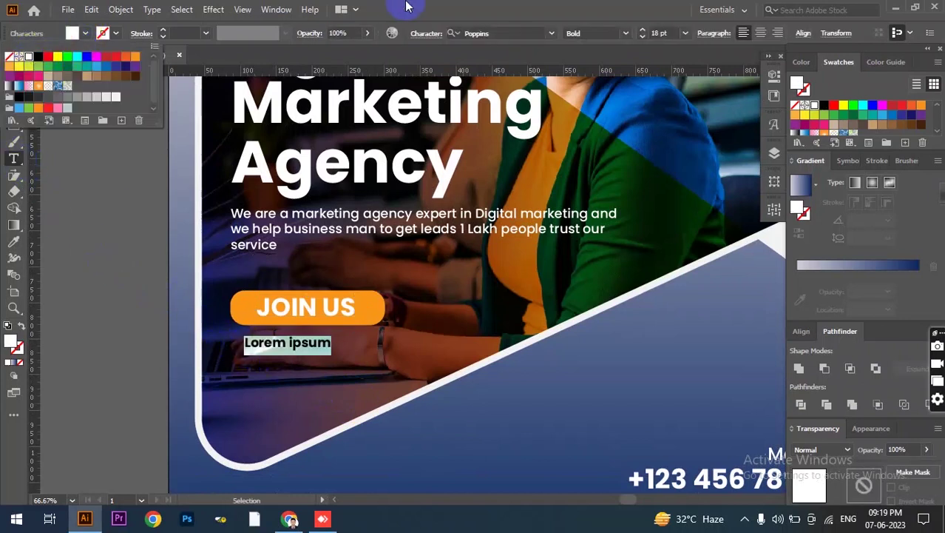
left_click(304, 348)
triple_click(304, 344)
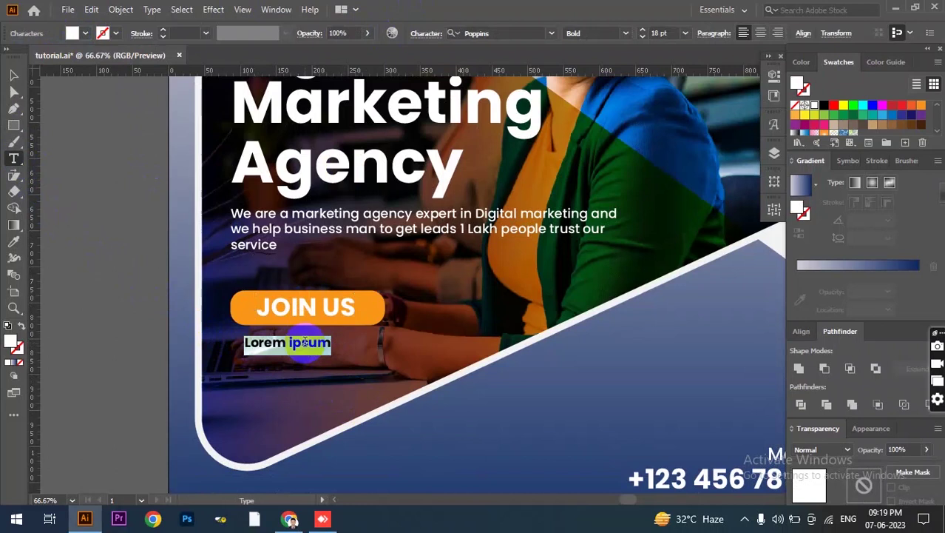
type("www.yourwebsite.com")
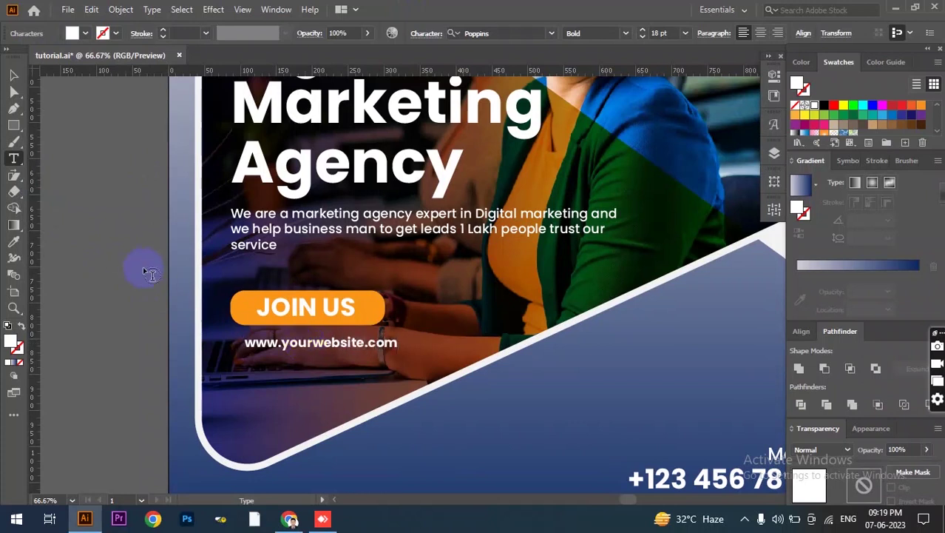
scroll(306, 338, "up", 2)
scroll(306, 338, "down", 1)
- Add a vertical guide at the headline's left edge and snap the Brand Name logo to it
left_click(13, 74)
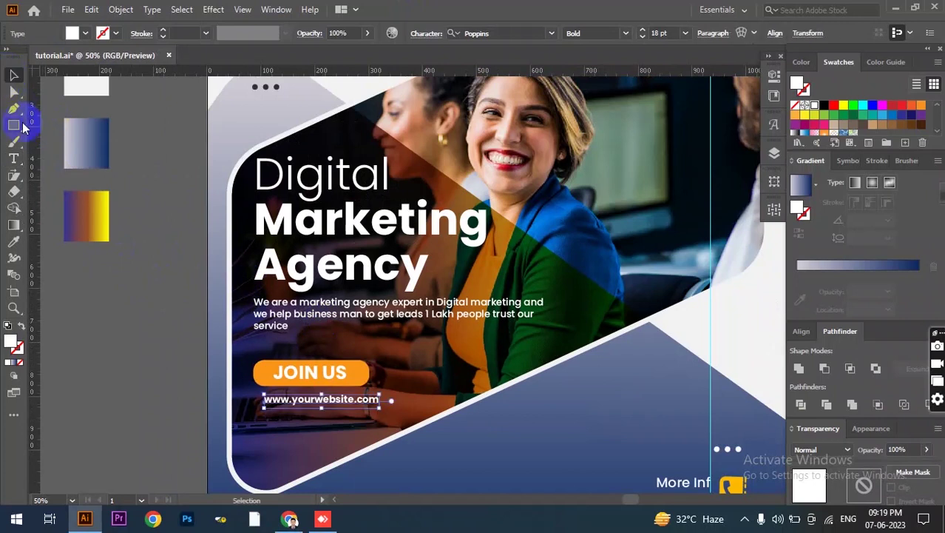
left_click_drag(33, 188, 259, 234)
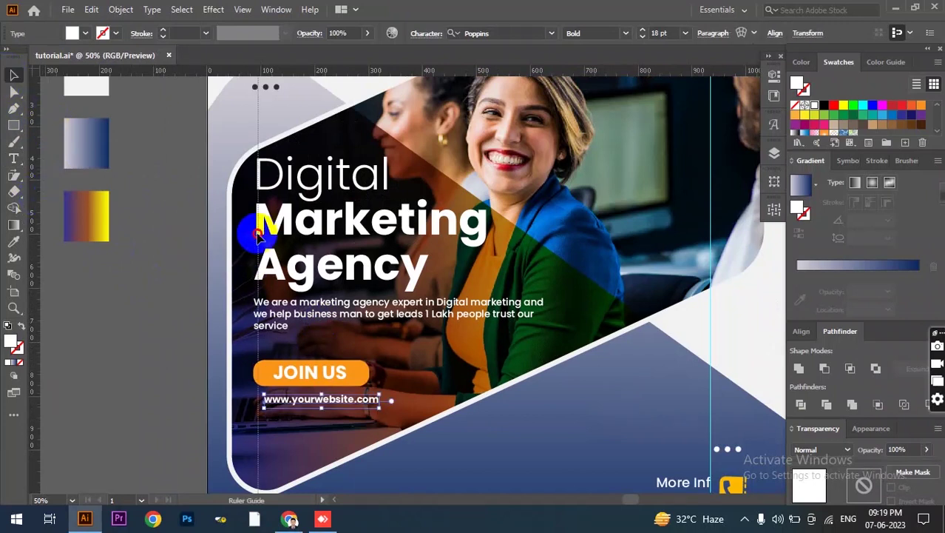
scroll(259, 235, "up", 3)
scroll(263, 148, "up", 3)
scroll(263, 127, "up", 1)
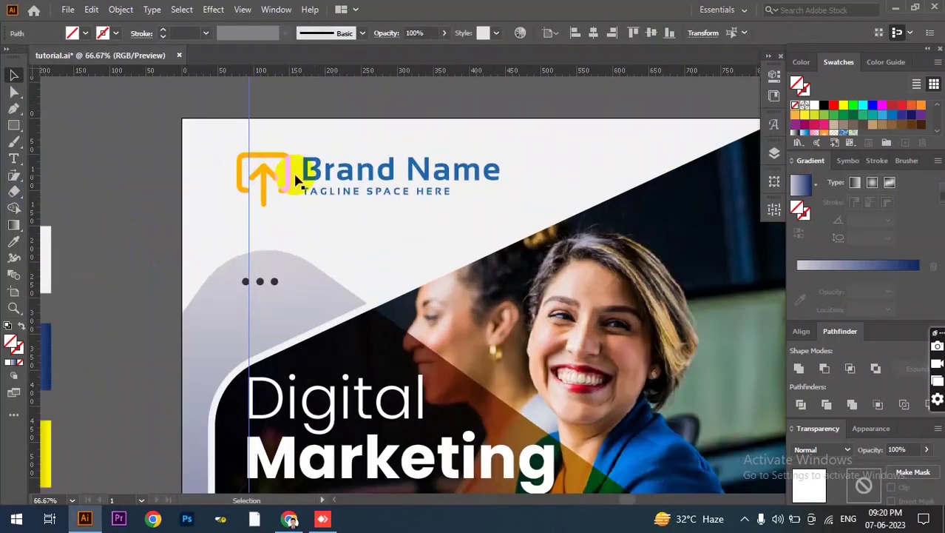
left_click(318, 177)
left_click_drag(318, 178, 322, 176)
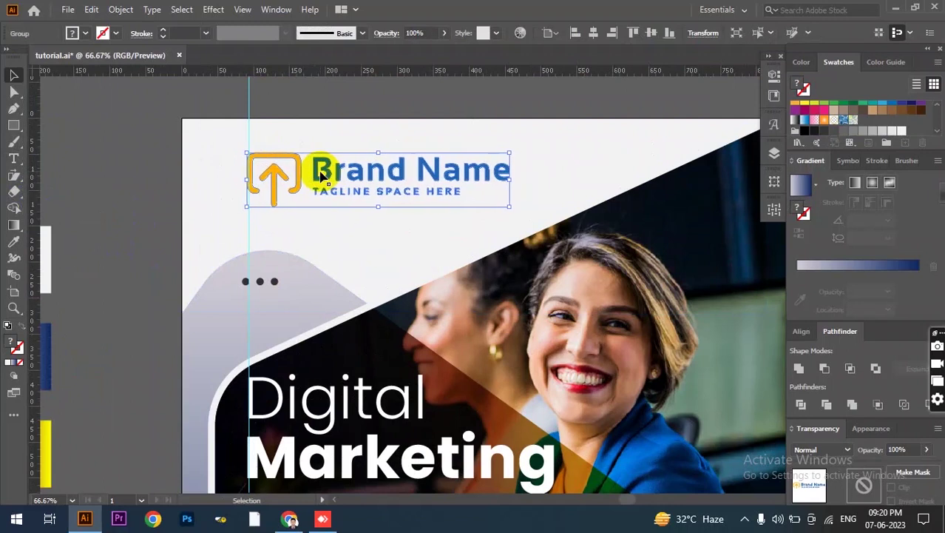
scroll(285, 213, "down", 2)
- Align the paragraph, orange button and website text to the left guide
left_click(273, 215)
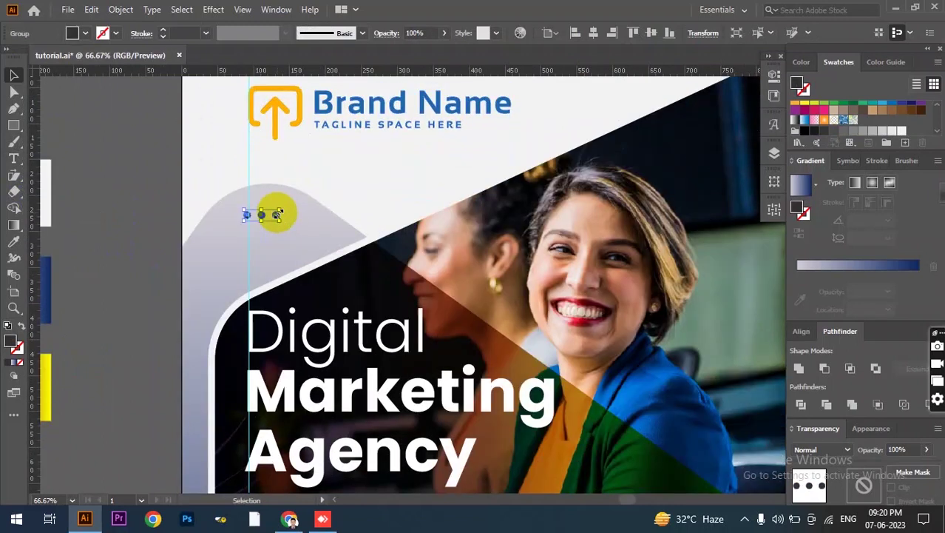
scroll(280, 222, "down", 3)
scroll(290, 296, "down", 5)
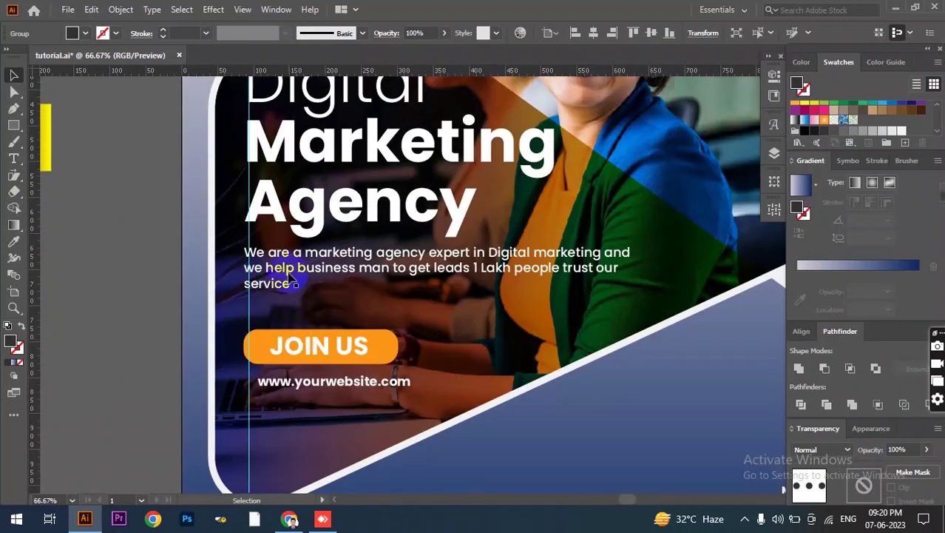
left_click(290, 270)
scroll(278, 292, "down", 2)
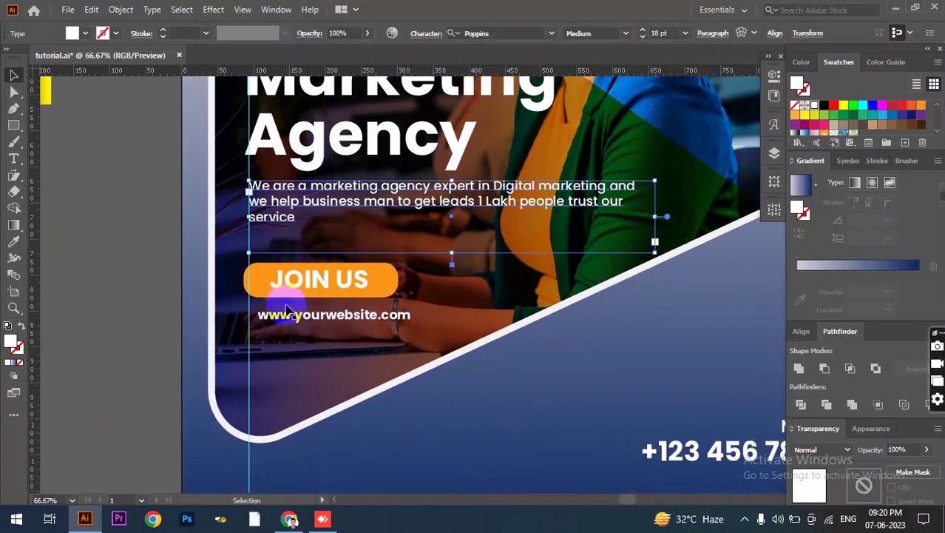
left_click(264, 283)
left_click_drag(275, 316, 271, 317)
scroll(285, 340, "up", 2)
- Scale up the JOIN US label to fill its button
left_click(337, 327)
left_click_drag(384, 338, 383, 337)
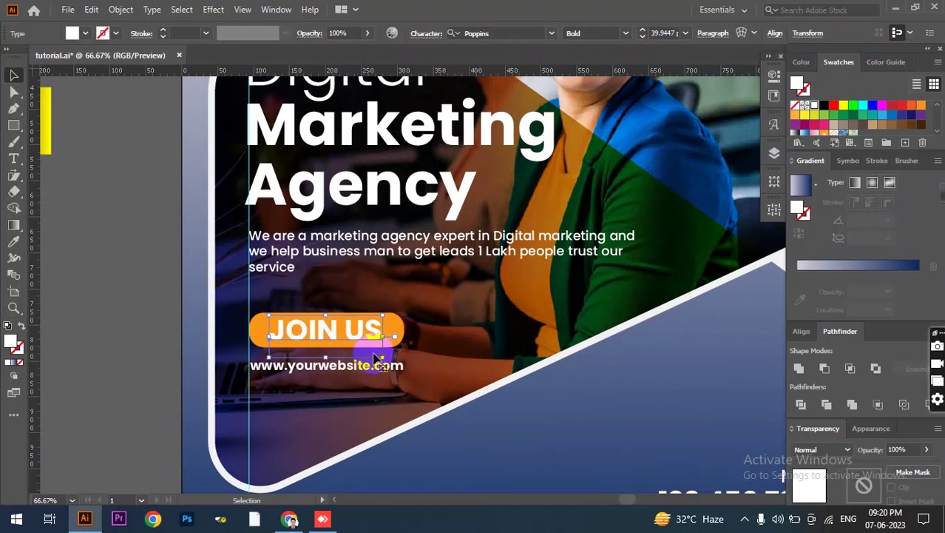
left_click(164, 283)
scroll(247, 294, "down", 2)
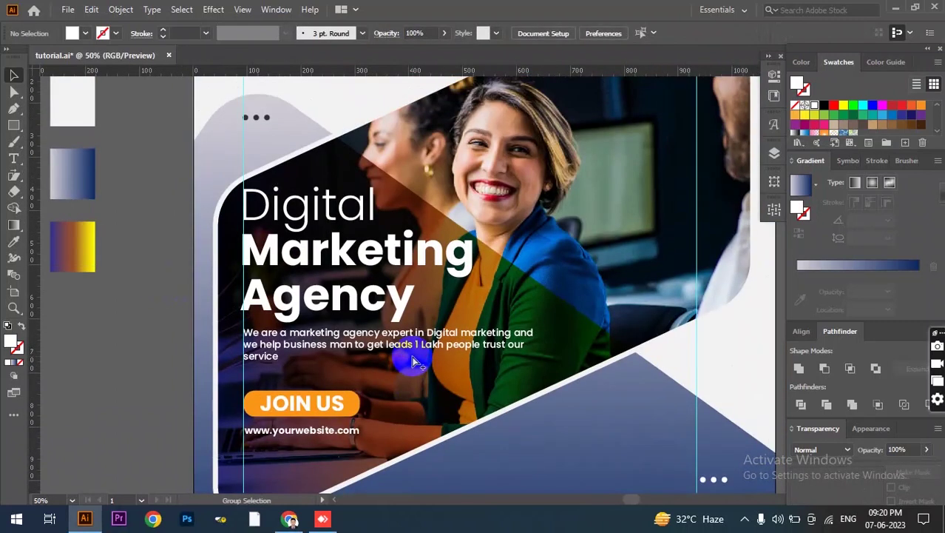